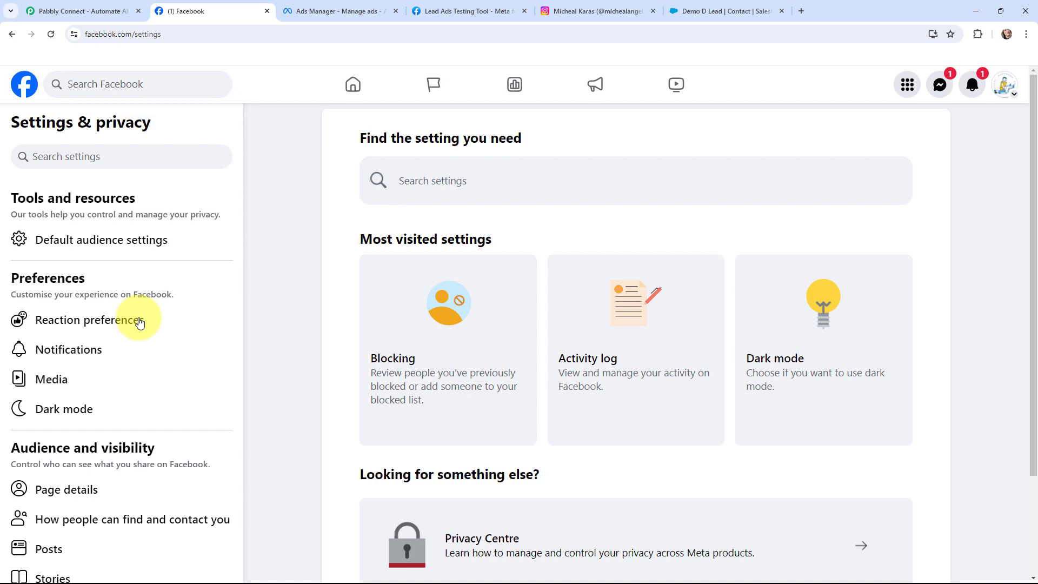
- Check the Facebook Page's linked accounts in its settings, and return to the Peak Performance Physio page
scroll(139, 322, down, 8)
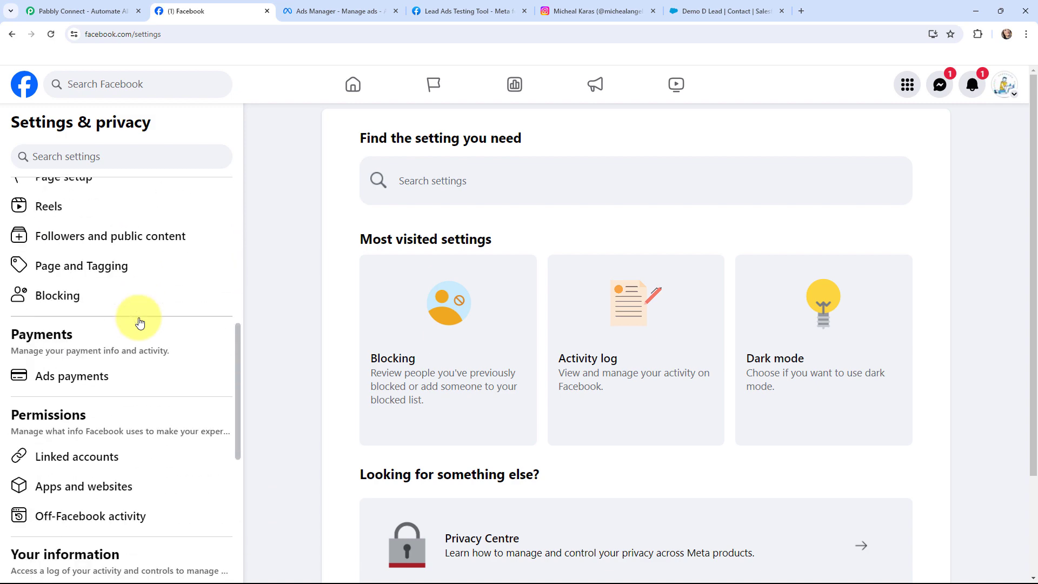
scroll(140, 322, down, 2)
click(117, 351)
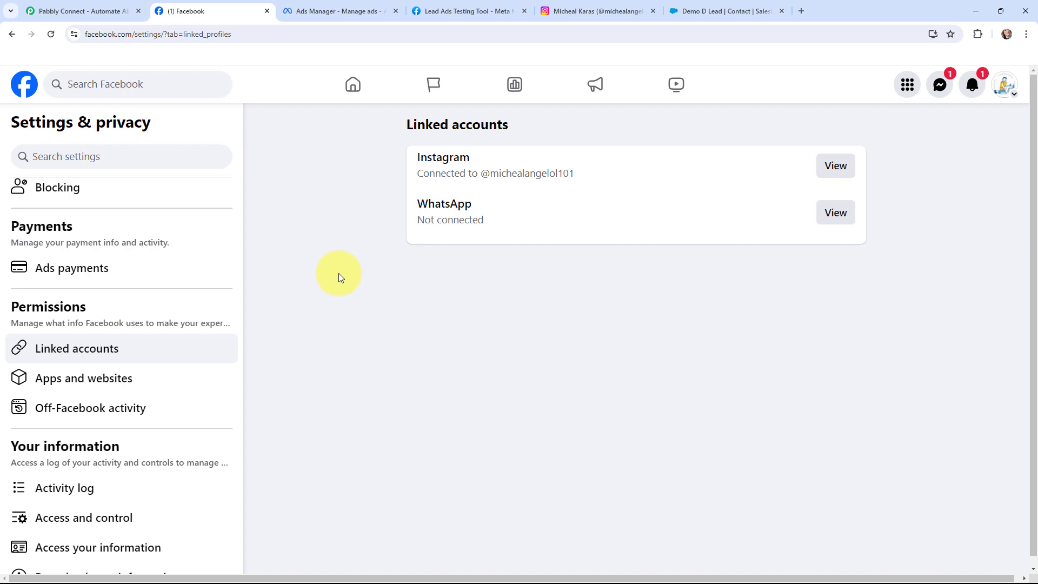
click(11, 34)
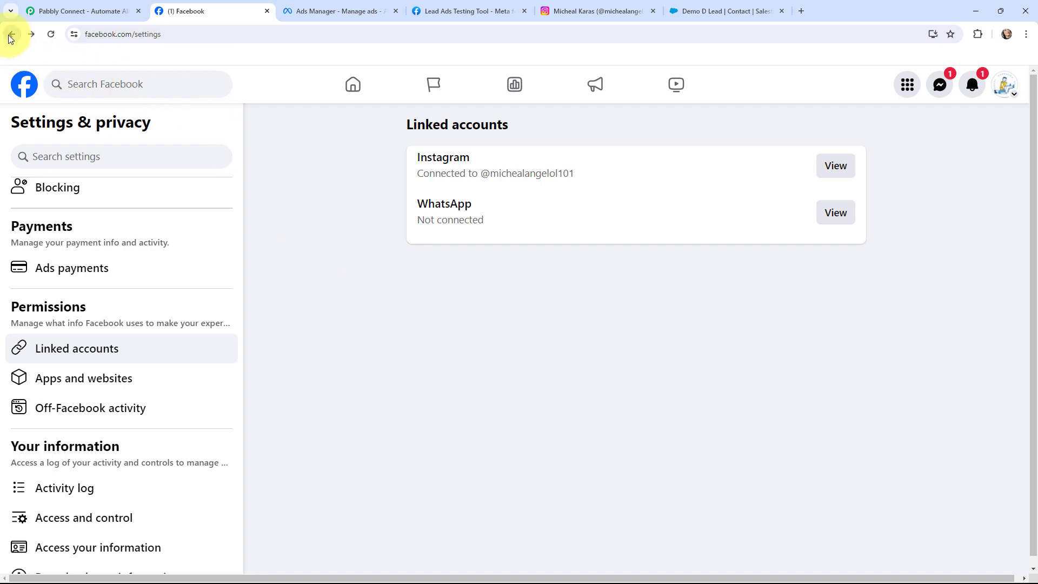
click(11, 35)
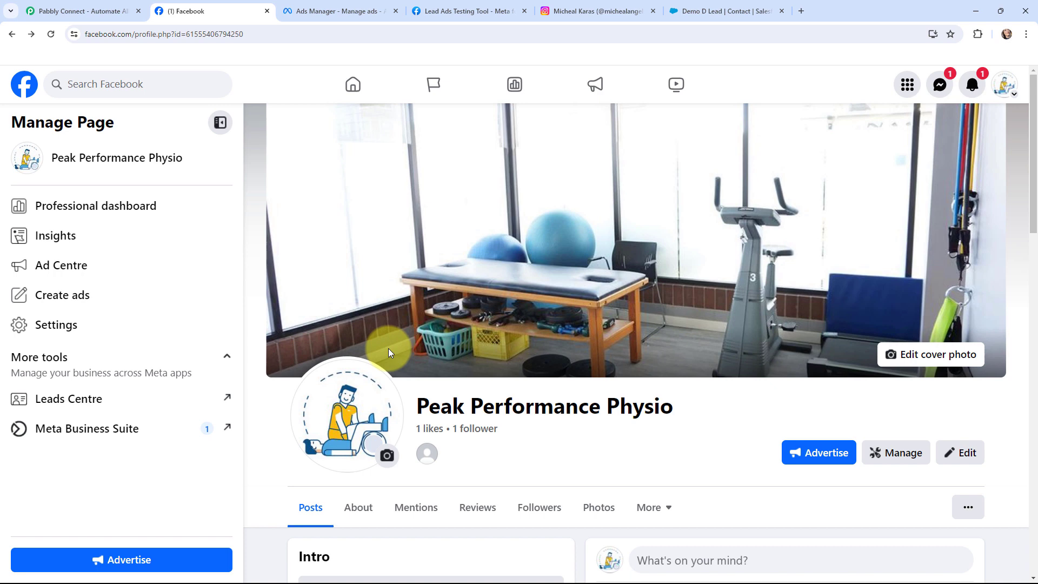
- Review the New Leads ad in Ads Manager and the demo contact record in Salesforce
key(ctrl+Tab)
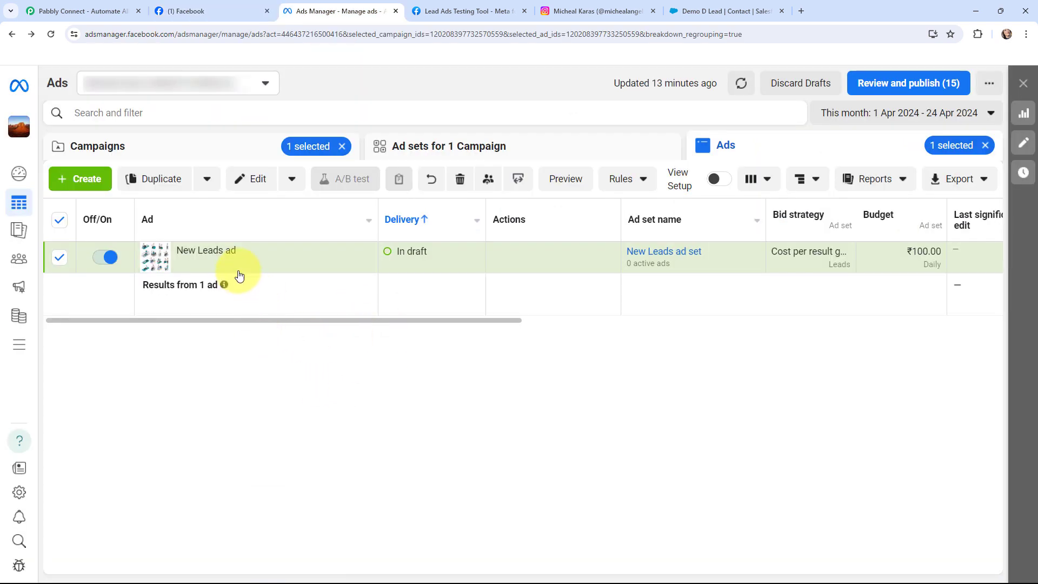
click(256, 268)
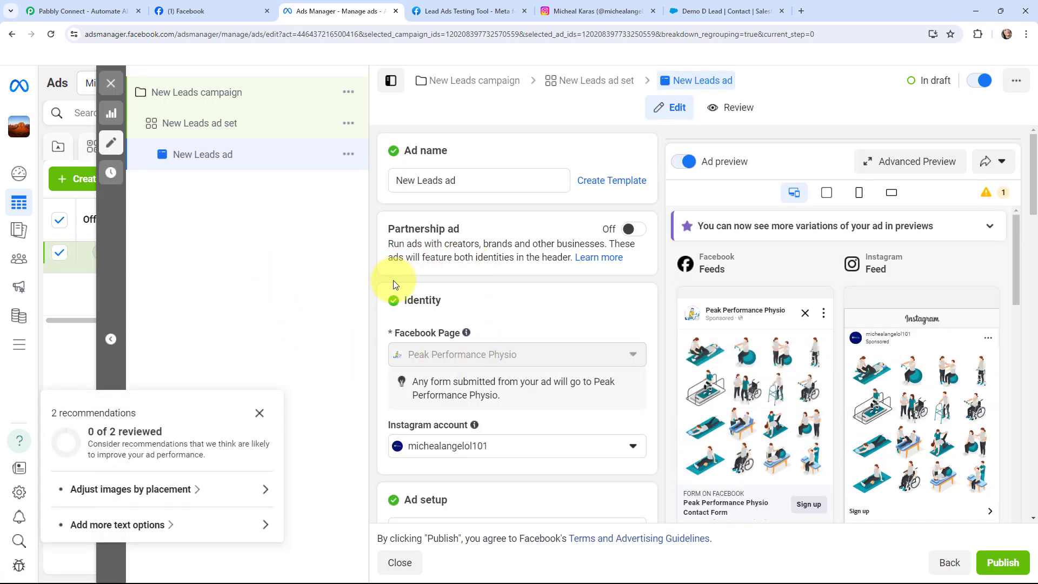
click(690, 11)
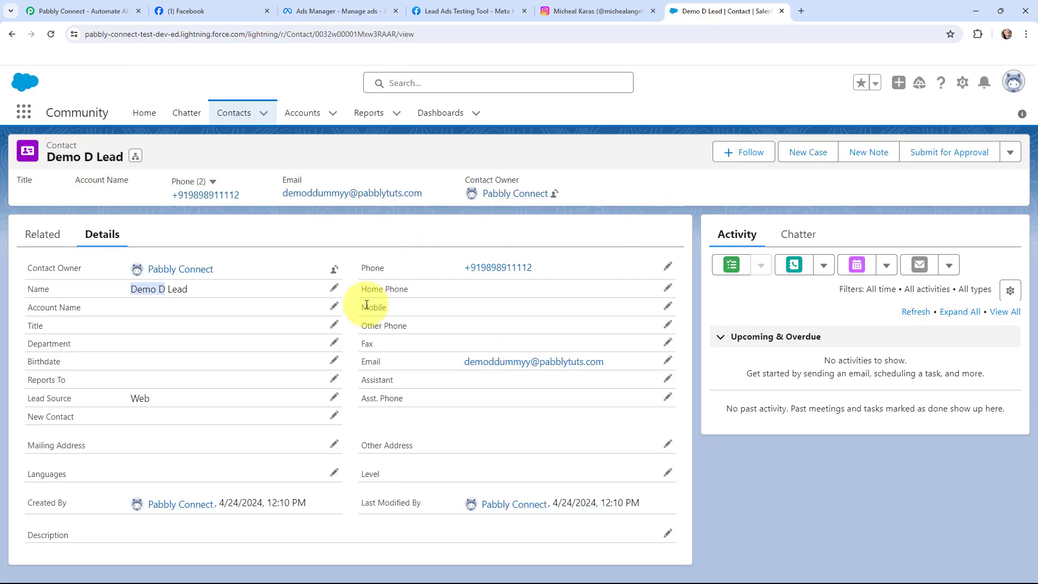
- Switch to the Pabbly website, sign in and access the Pabbly Connect dashboard
click(100, 10)
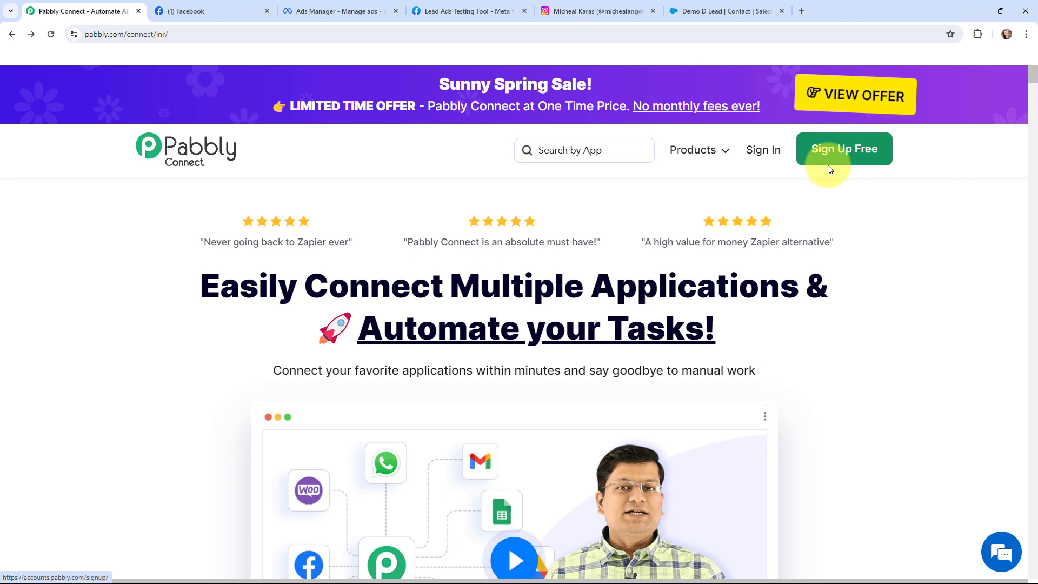
click(765, 154)
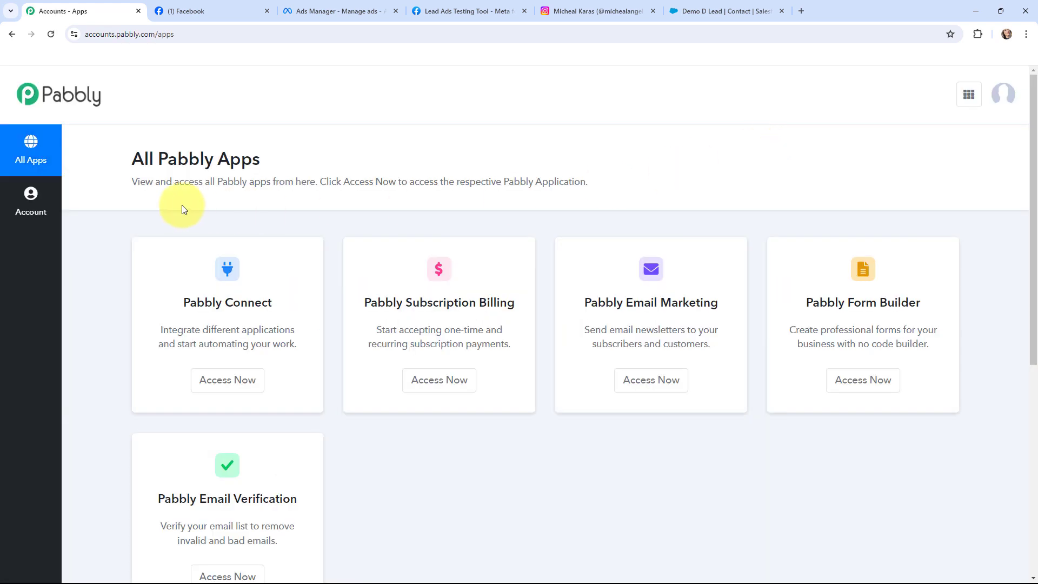
click(222, 379)
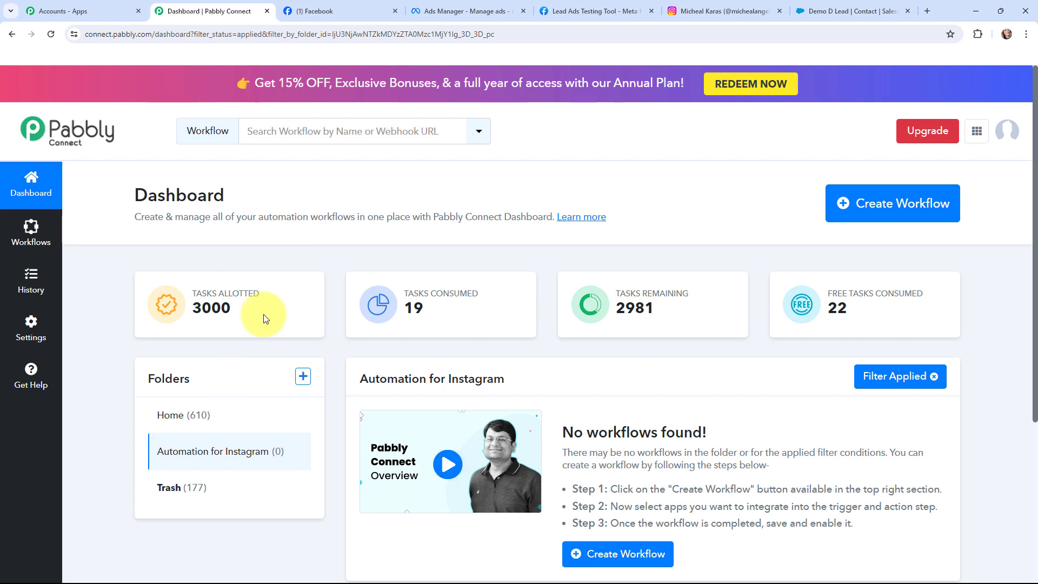
- Create a workflow named "Connect Instagram Lead Ads Leads to Your CRM Software" in the Automation for Instagram folder
click(863, 212)
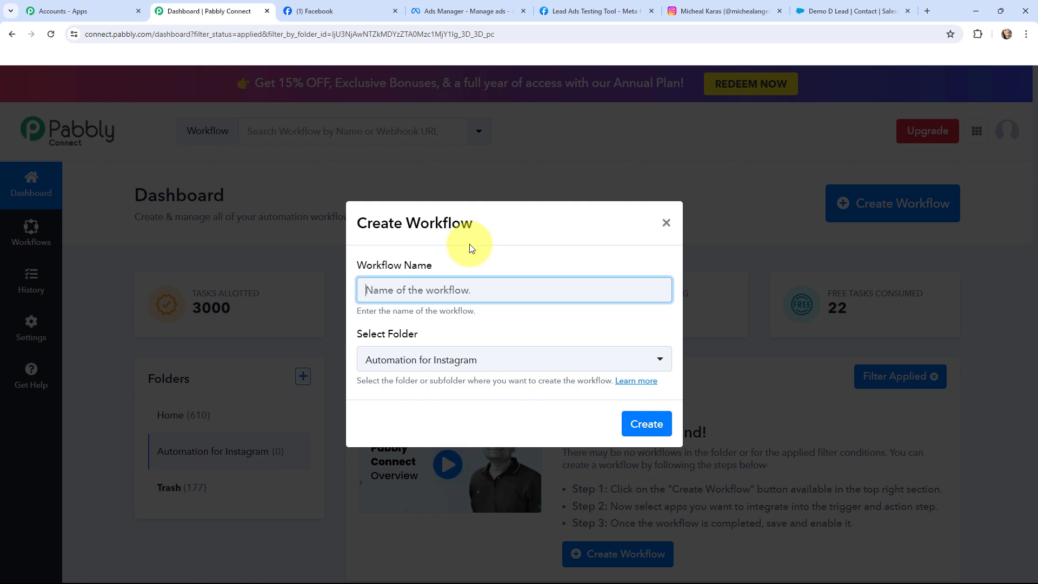
text(Connect Instagram Lead Ads Leads to Your CRM Software)
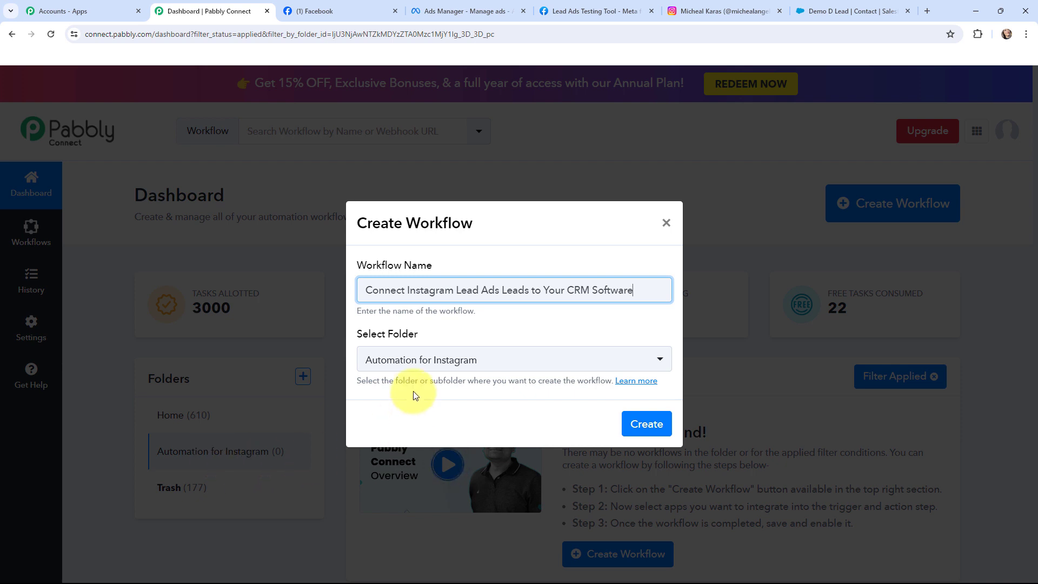
click(639, 425)
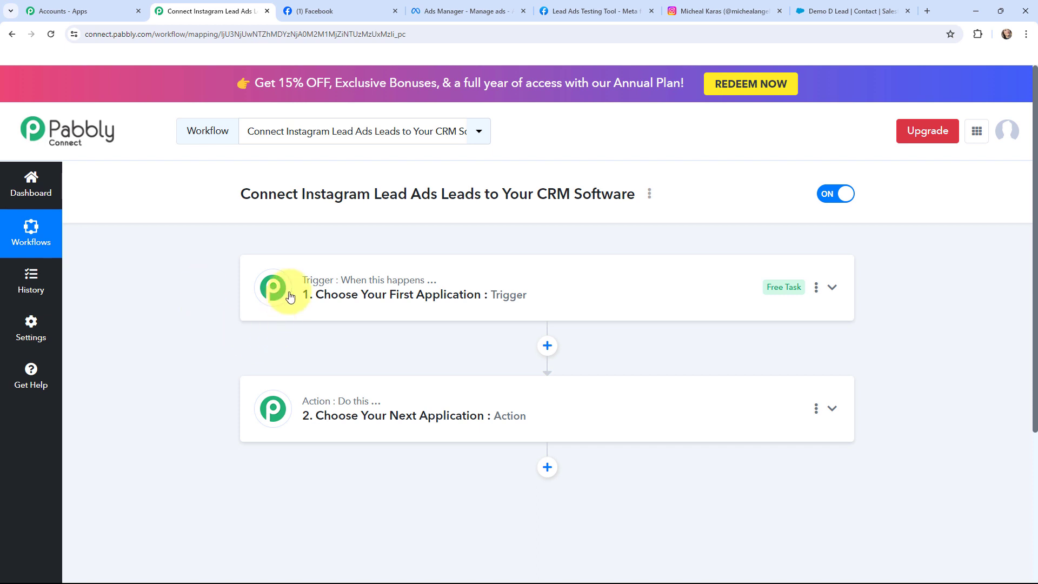
- Set the workflow's trigger to the Instagram Lead Ads app with the New Lead (Instant) event
mouse_move(315, 401)
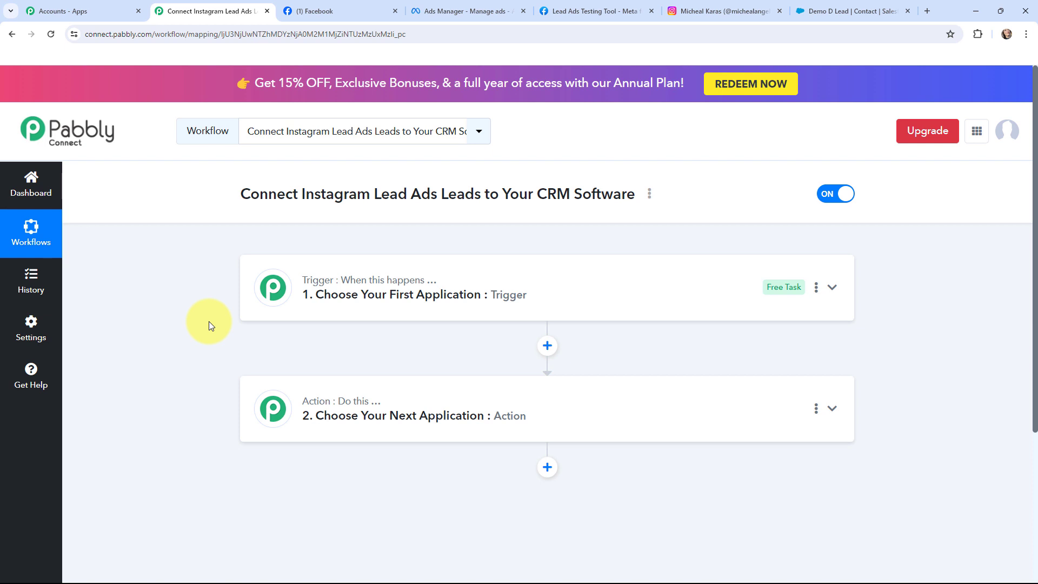
mouse_move(294, 282)
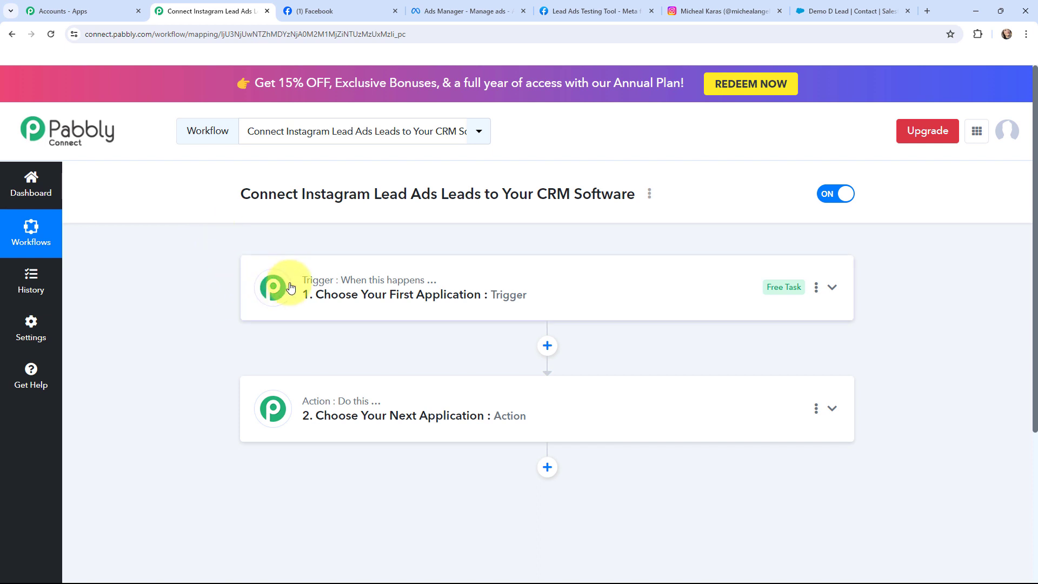
click(270, 290)
click(303, 365)
text(INSTAG)
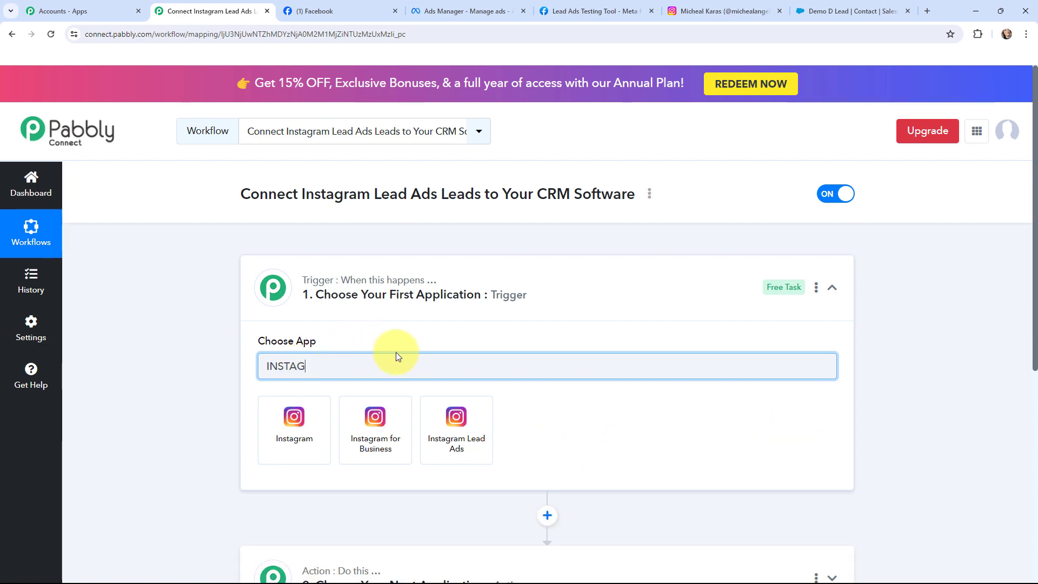
click(448, 410)
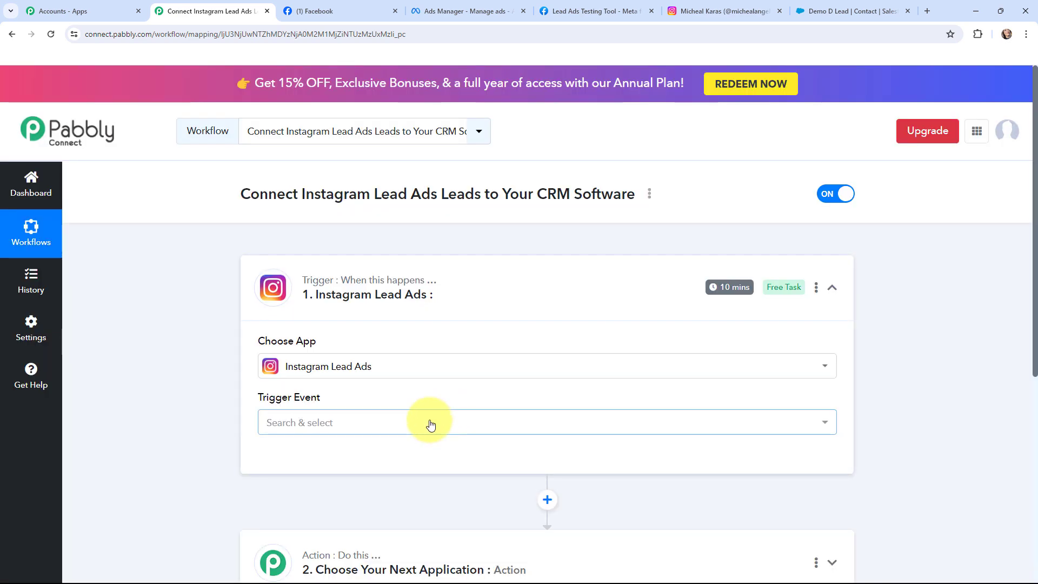
click(430, 423)
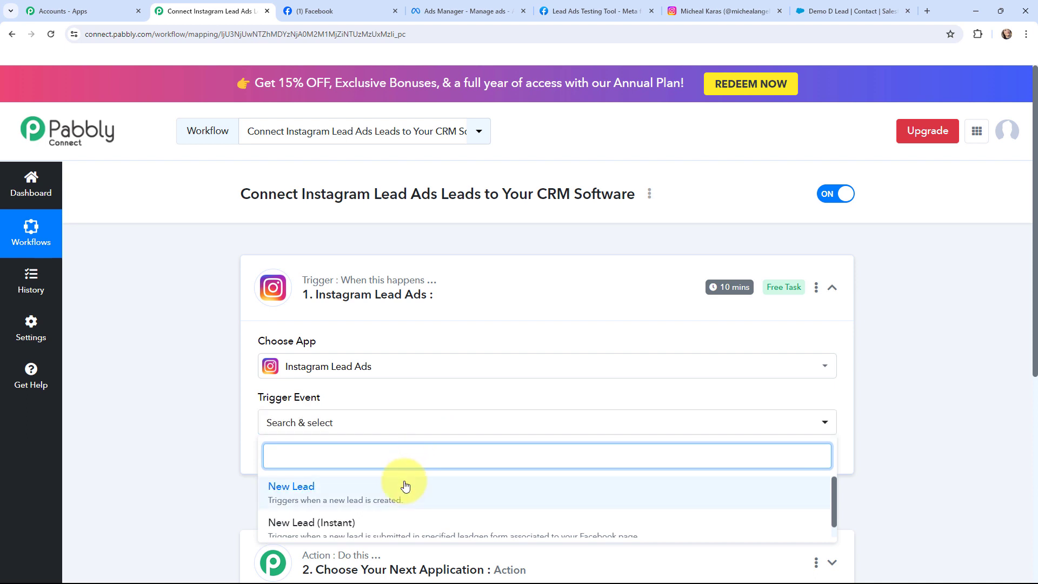
scroll(403, 492, down, 1)
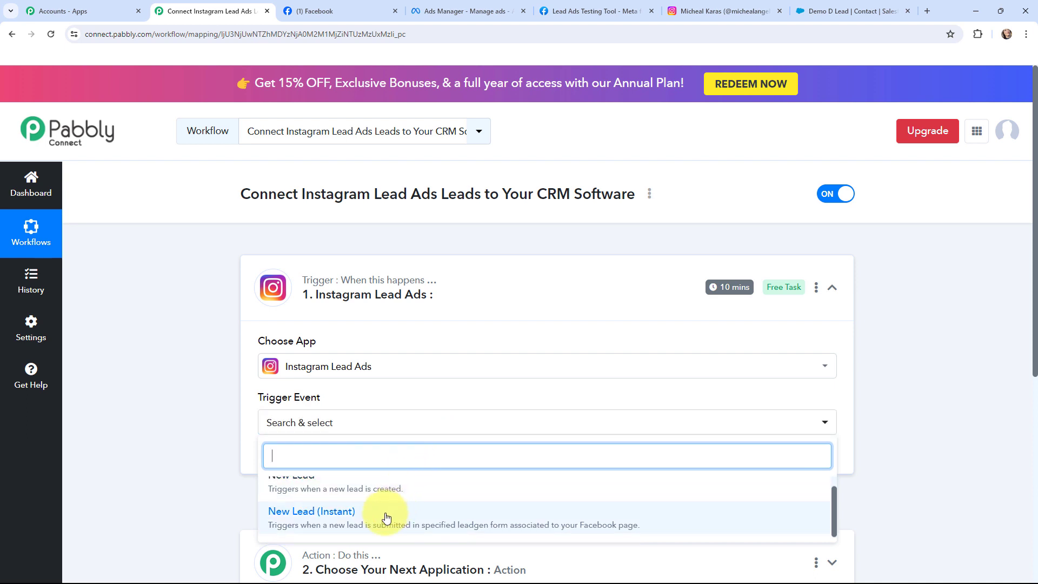
click(386, 517)
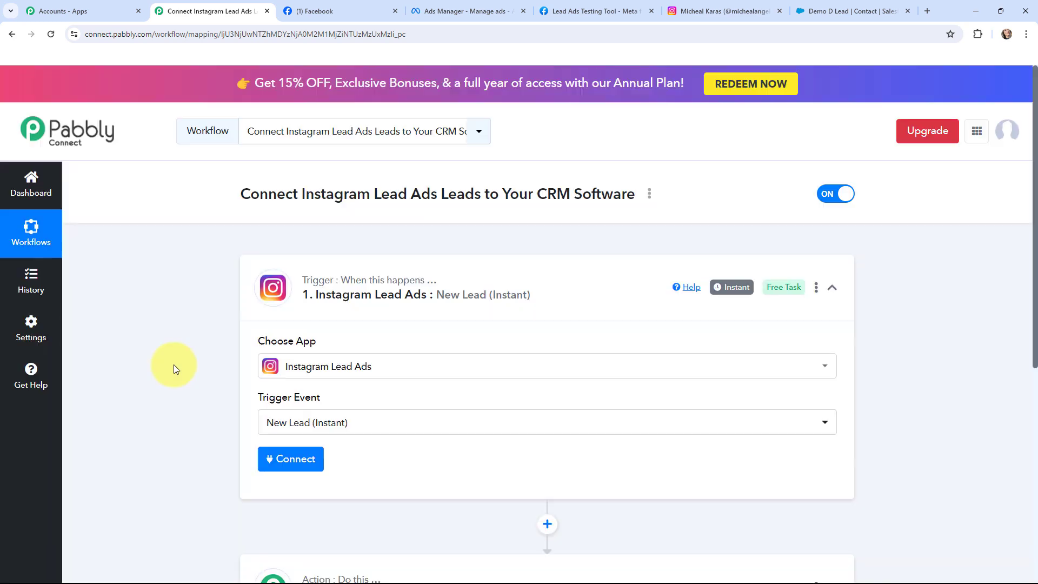
- Set the workflow's action to the Salesforce app with the Create Contact event
click(279, 267)
click(277, 433)
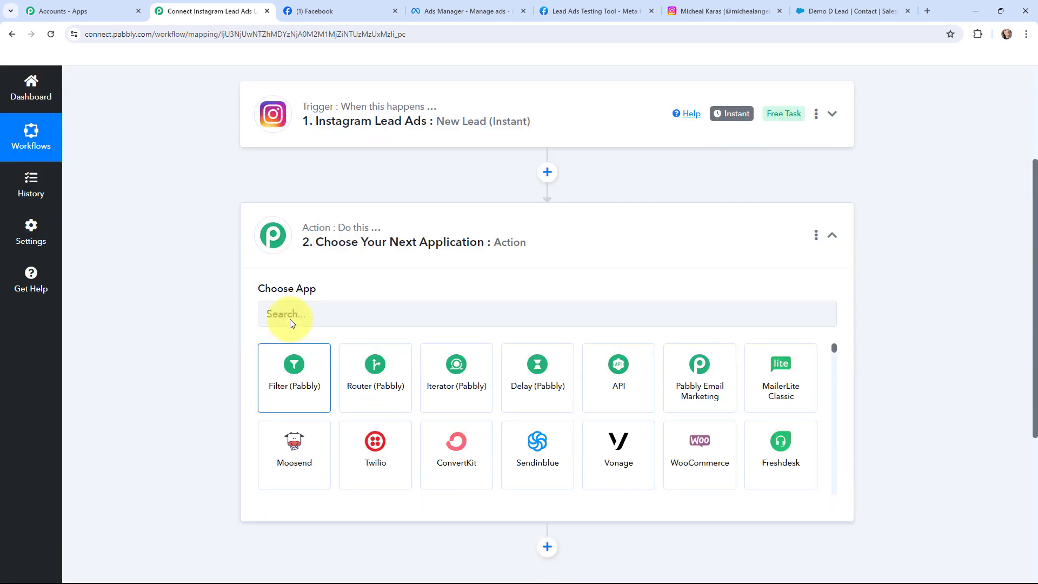
click(291, 300)
text(SA)
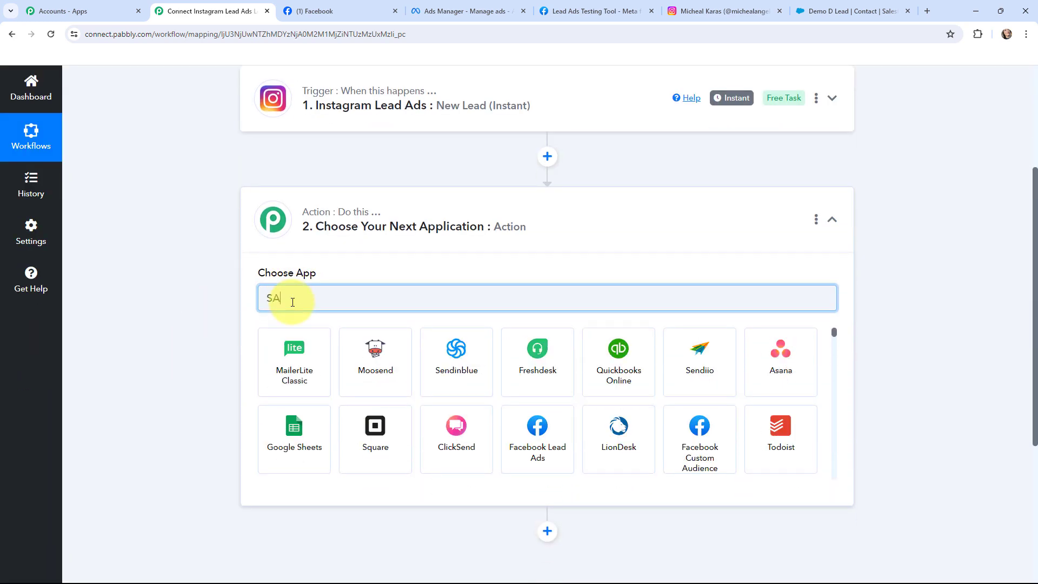
text(LESF)
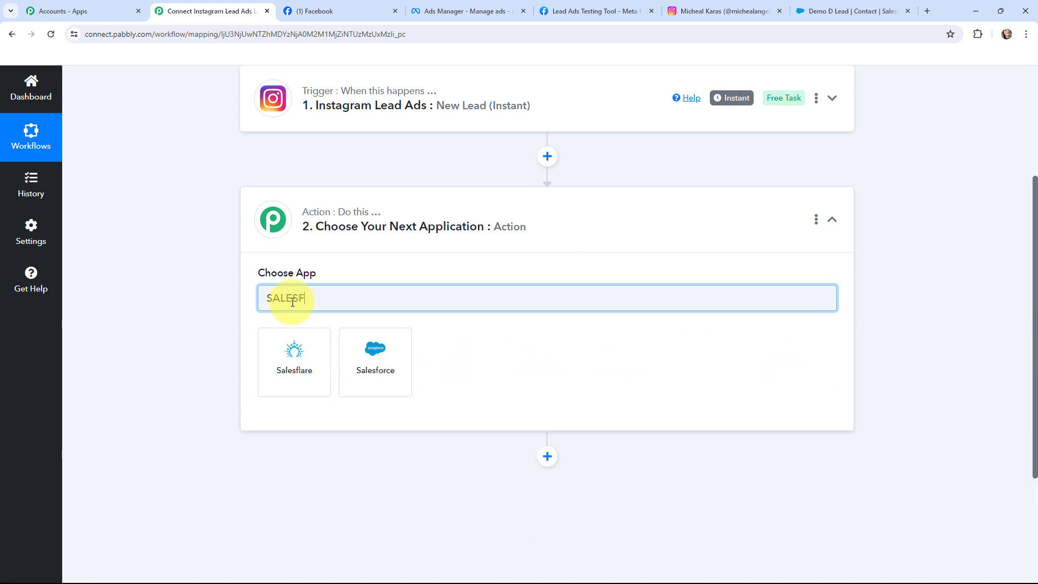
click(352, 355)
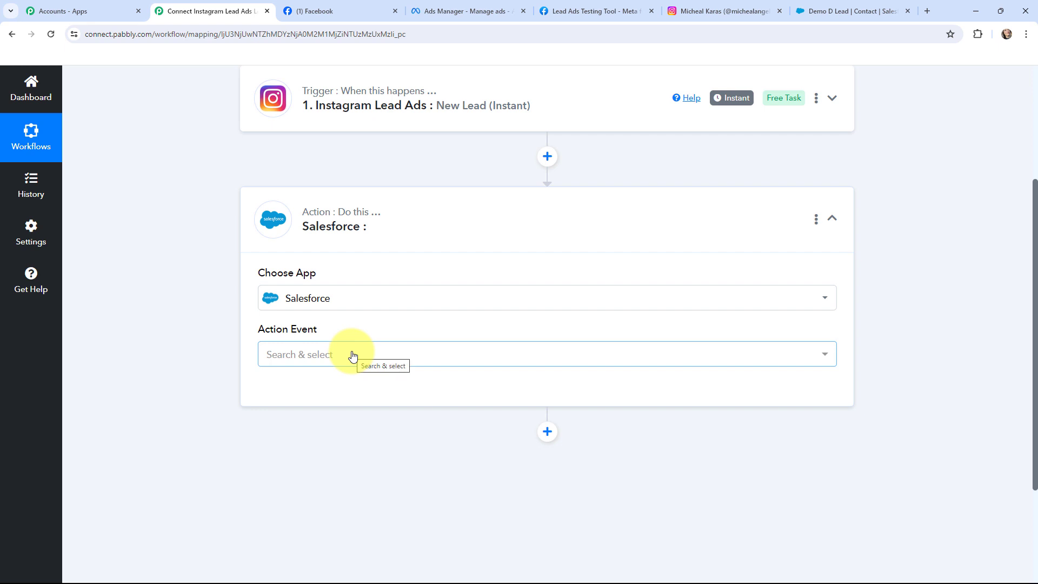
click(352, 355)
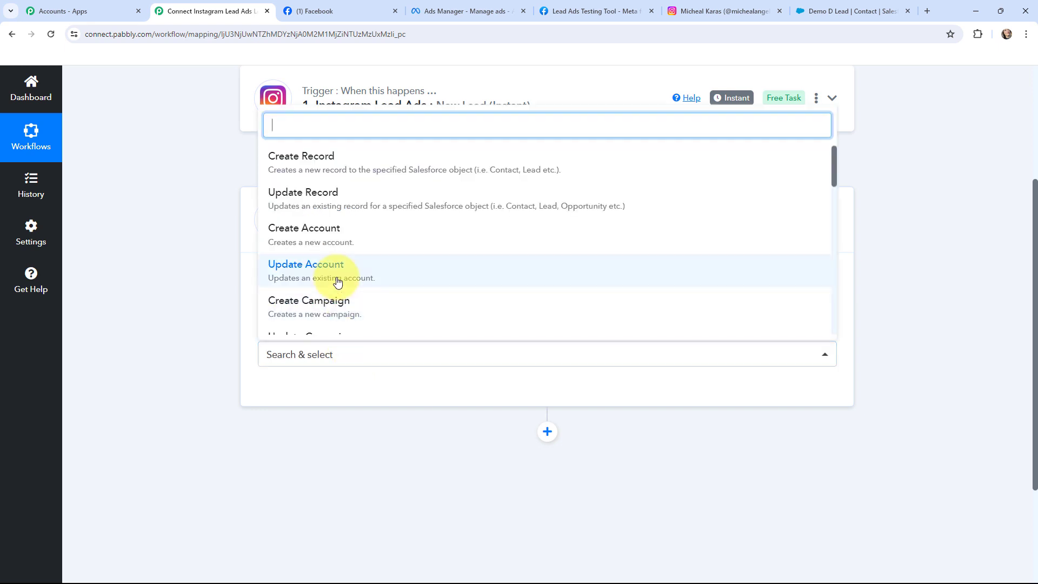
scroll(388, 249, down, 1)
scroll(388, 248, down, 1)
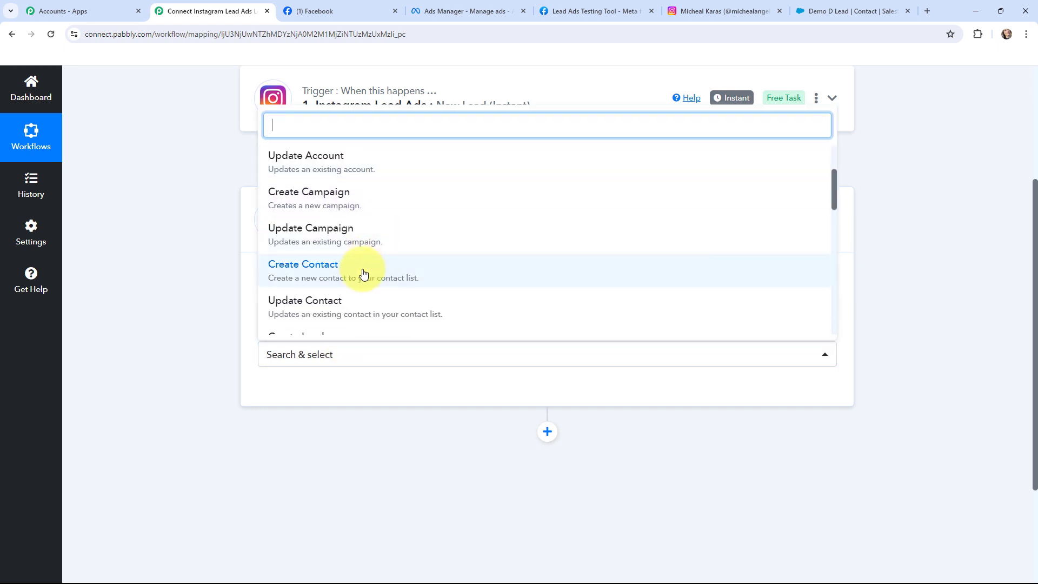
click(363, 268)
scroll(191, 327, up, 4)
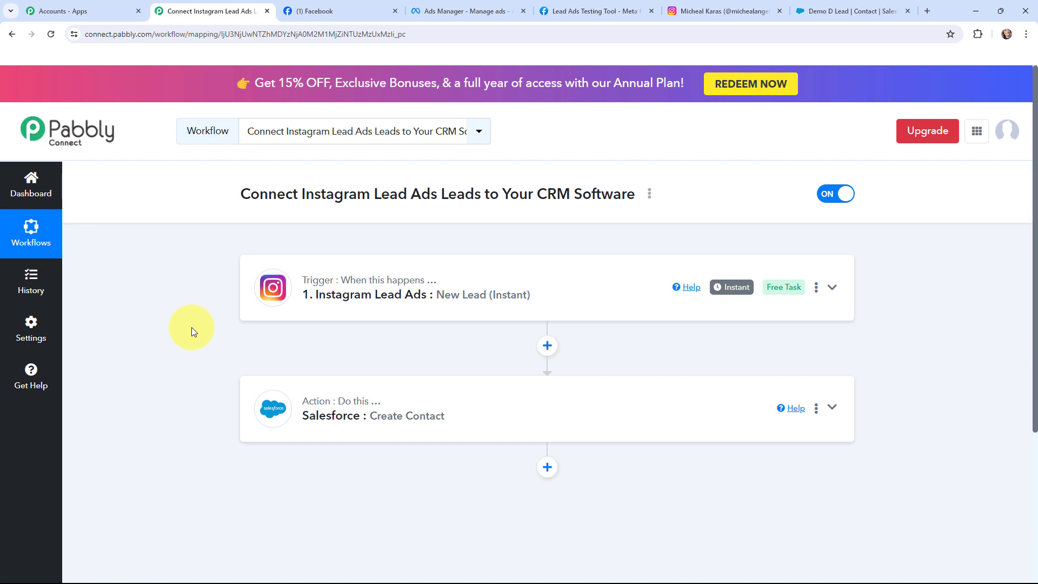
- Add a new Instagram Lead Ads connection to the trigger and authorize it through the Facebook account
click(272, 288)
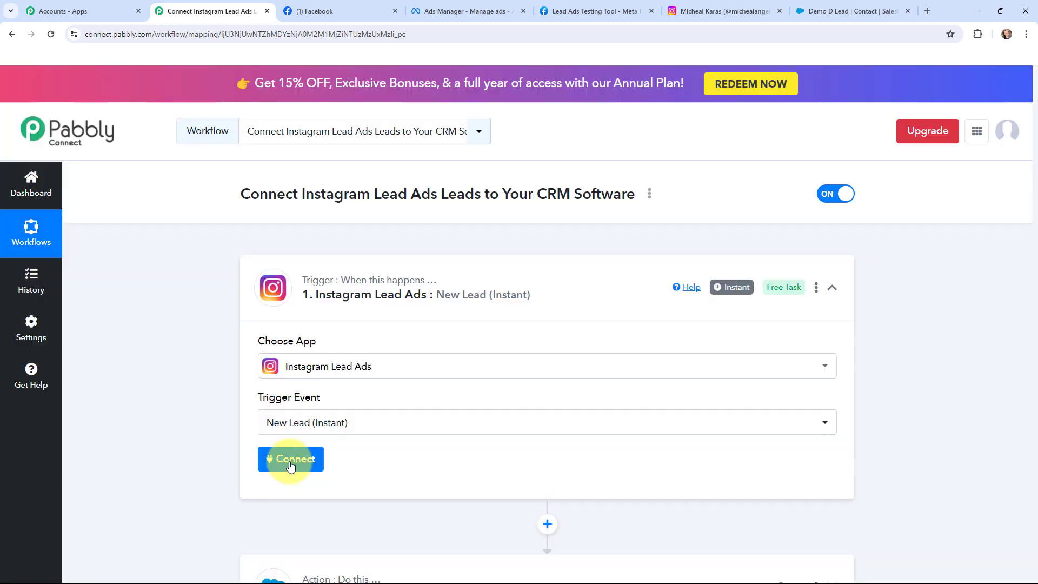
click(291, 465)
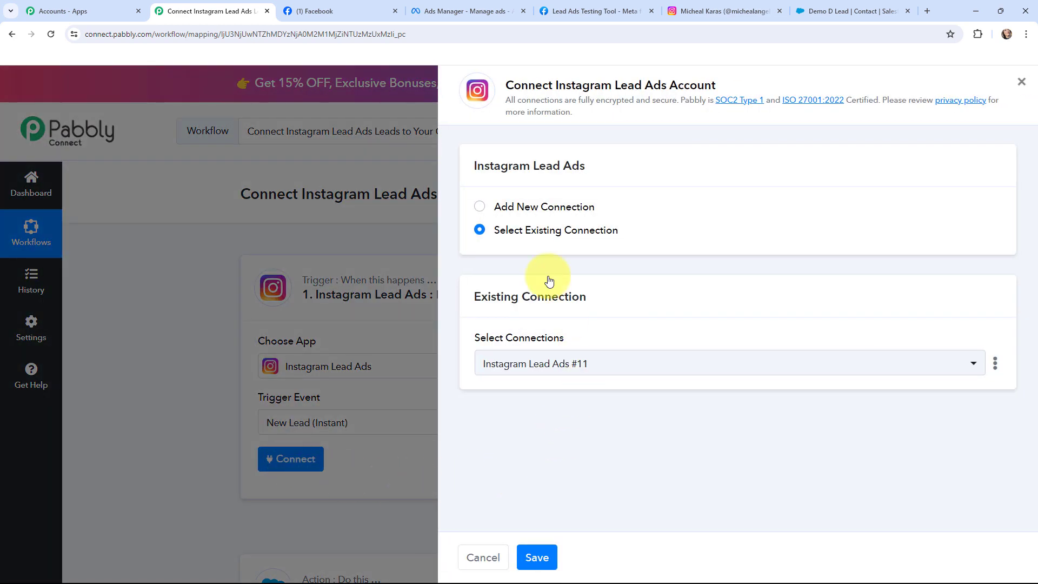
click(477, 207)
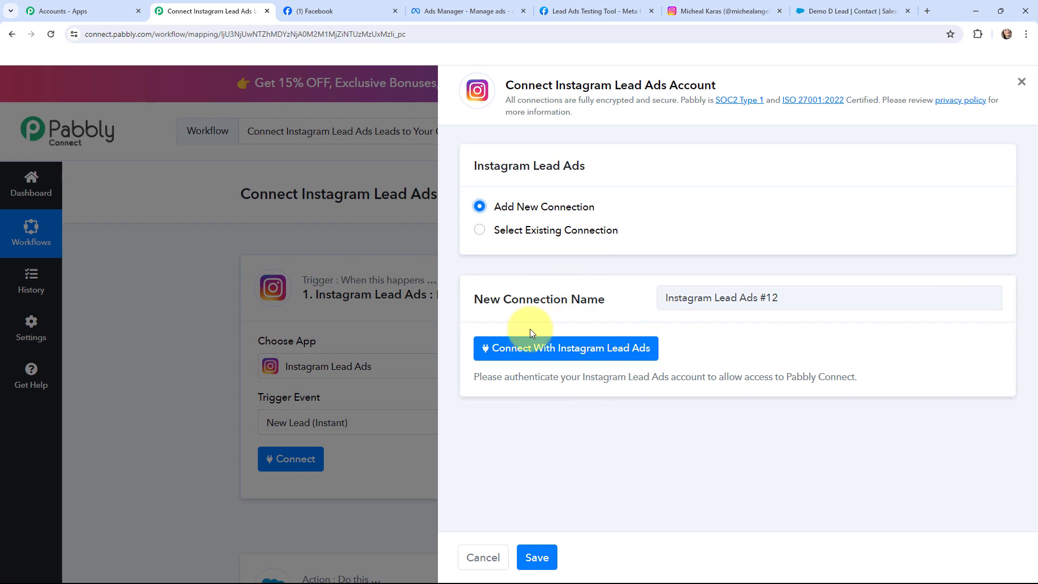
click(576, 352)
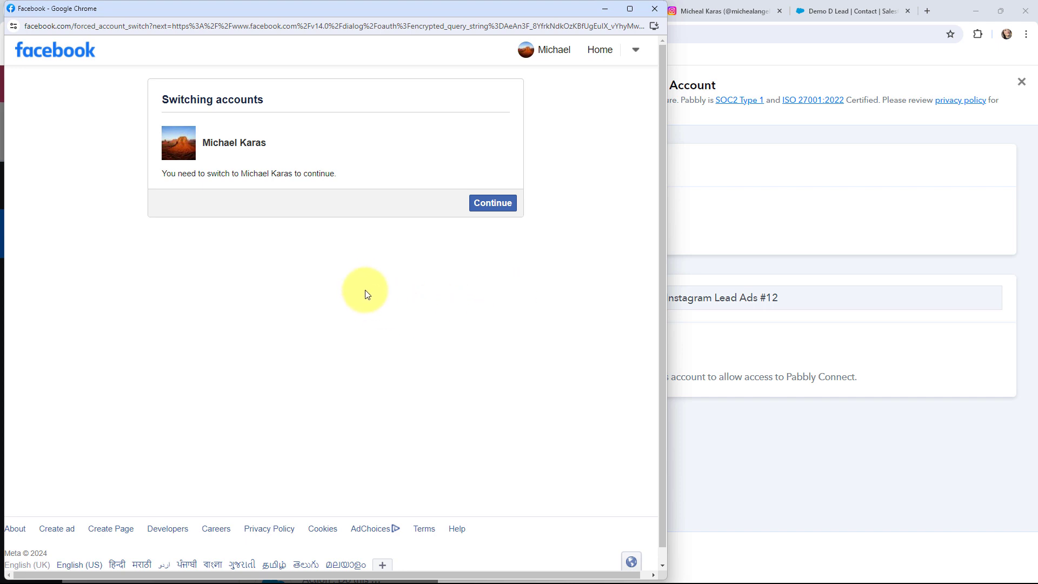
mouse_move(366, 30)
mouse_down()
mouse_move(366, 11)
mouse_move(368, 21)
mouse_up()
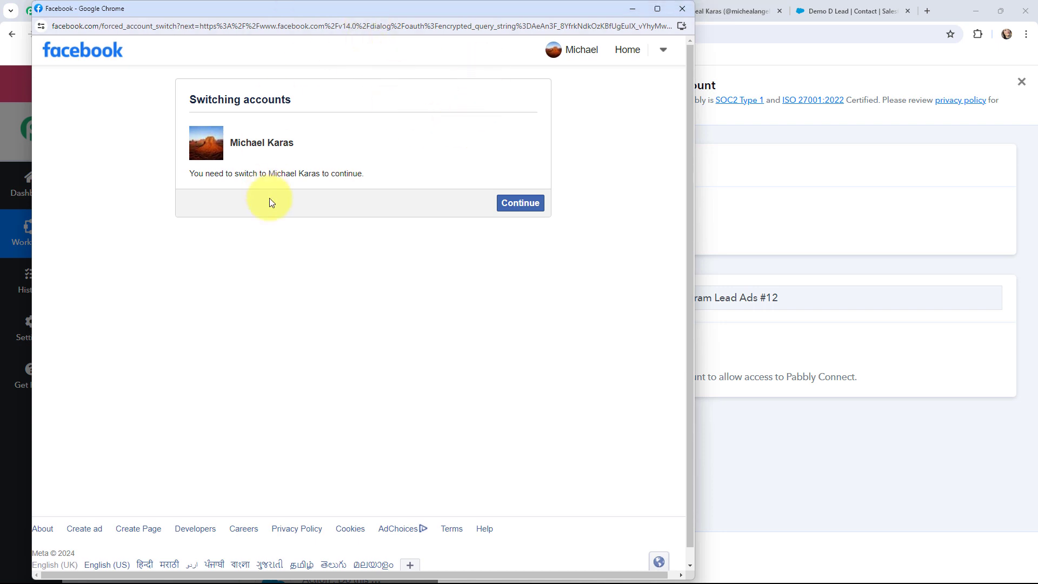
click(517, 203)
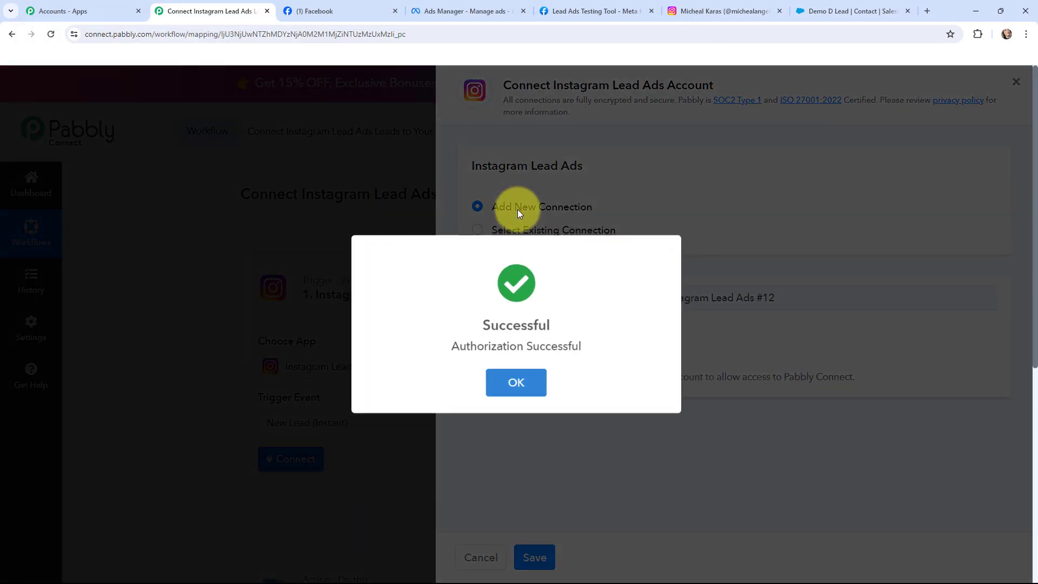
click(517, 383)
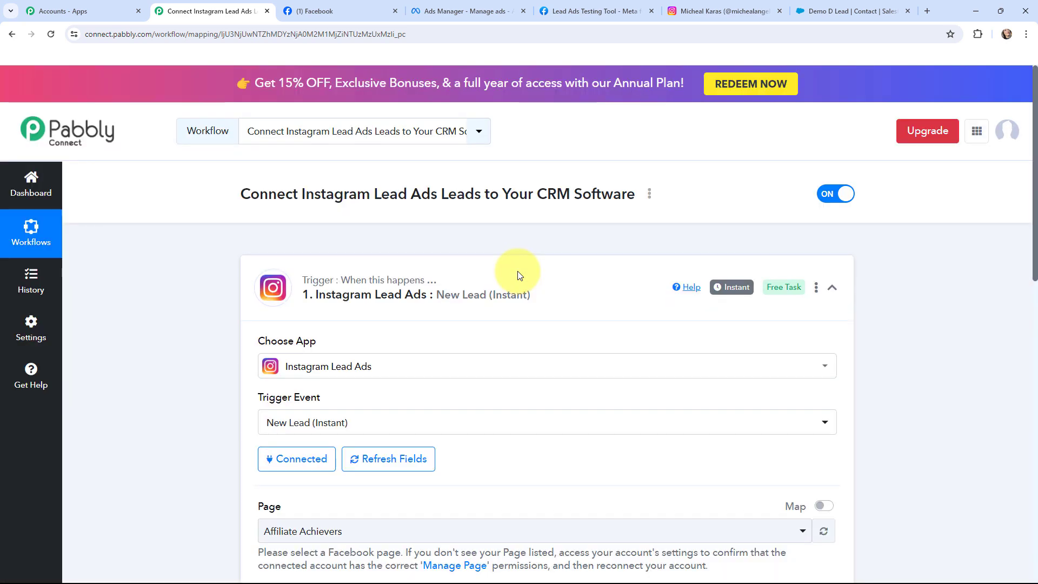
scroll(517, 271, down, 3)
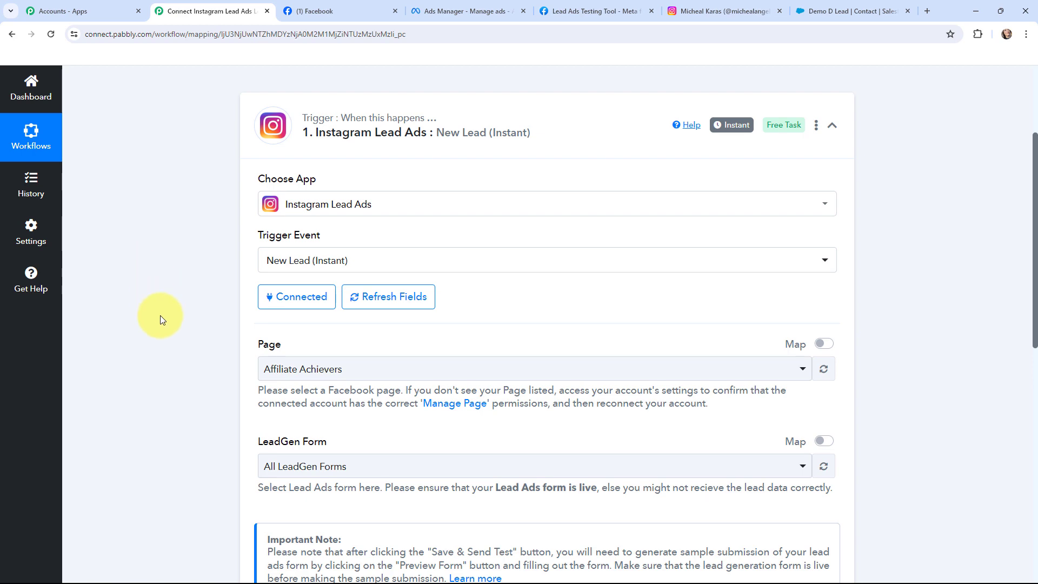
- Check the page's name on Facebook and set the Pabbly Connect trigger's Page to Peak Performance Physio
click(314, 4)
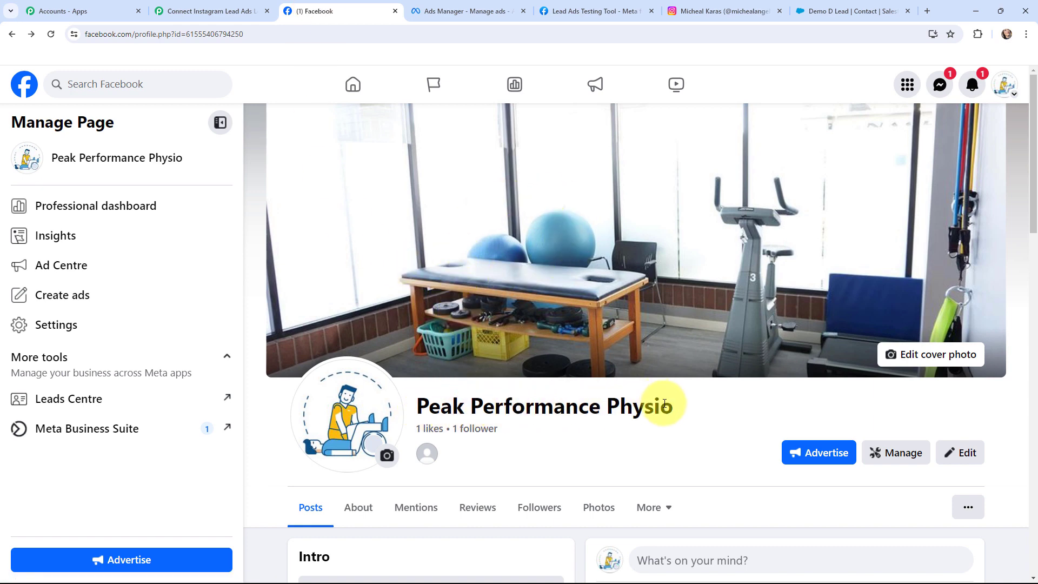
click(203, 6)
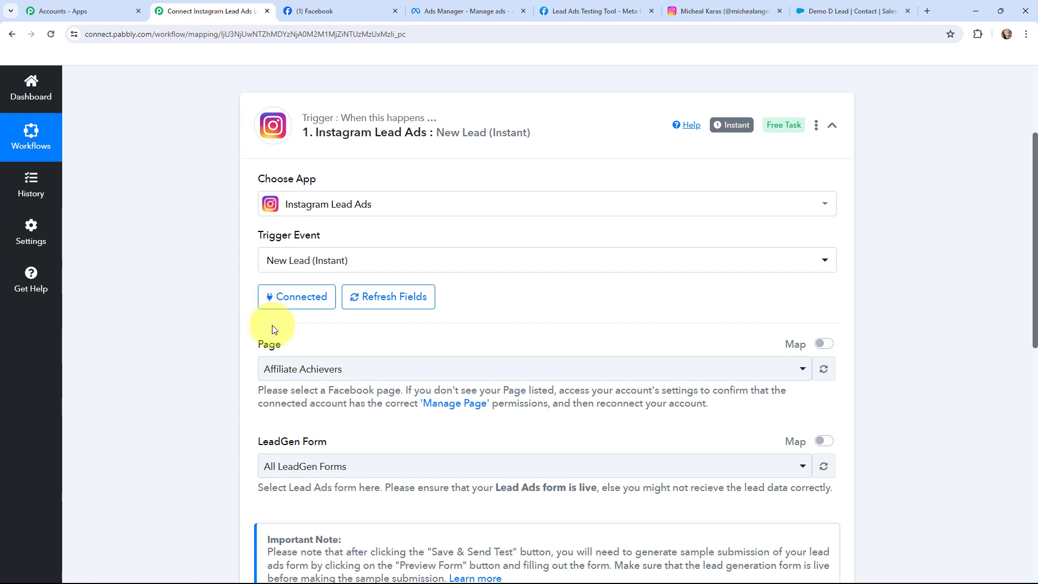
click(291, 370)
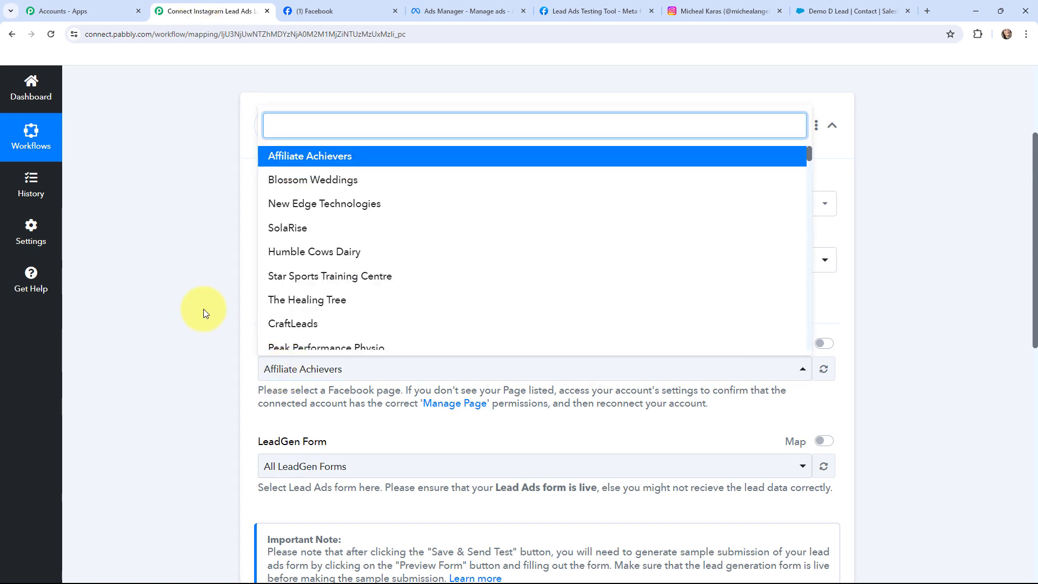
text(PEA)
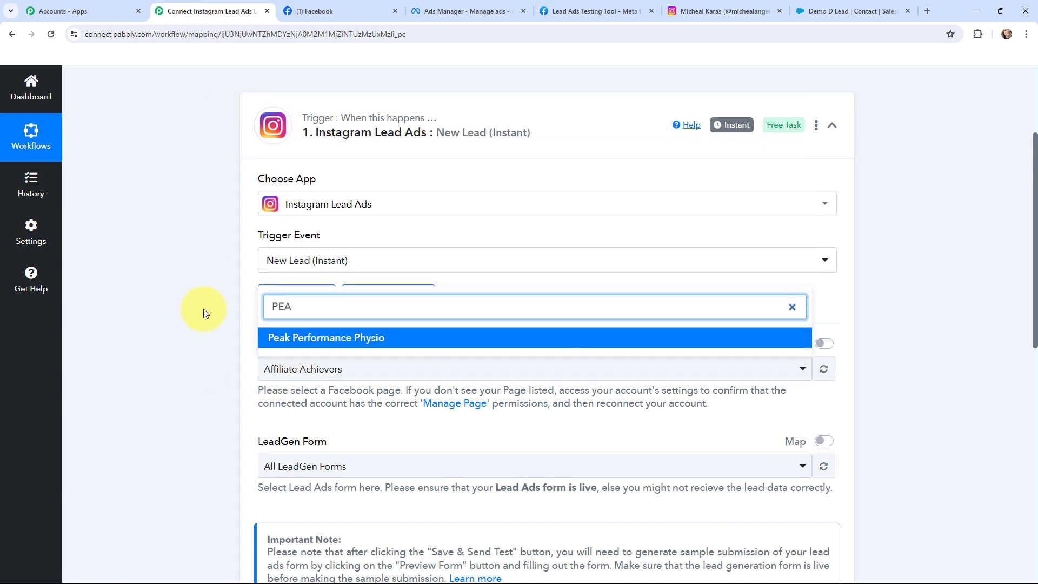
click(296, 341)
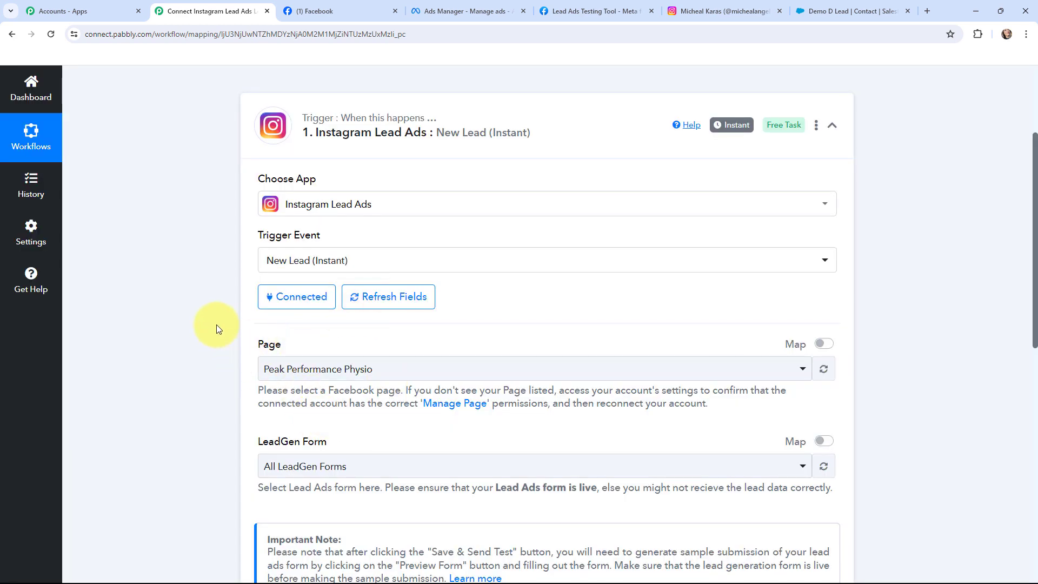
- Look up the New Leads ad's instant form in Ads Manager and set the Pabbly Connect trigger's LeadGen Form to Instagram Lead Ads
scroll(216, 324, down, 2)
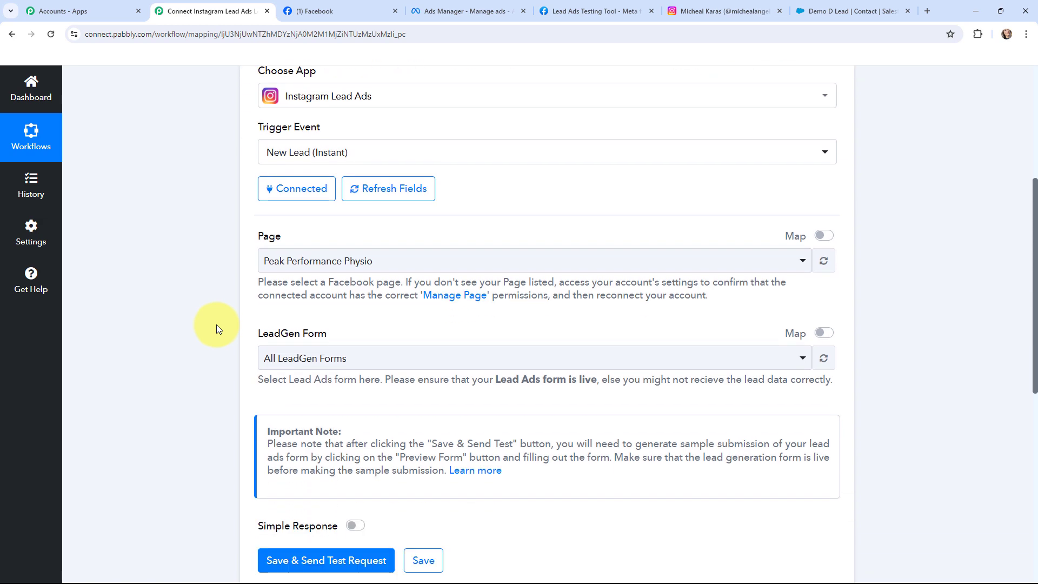
click(495, 4)
click(259, 412)
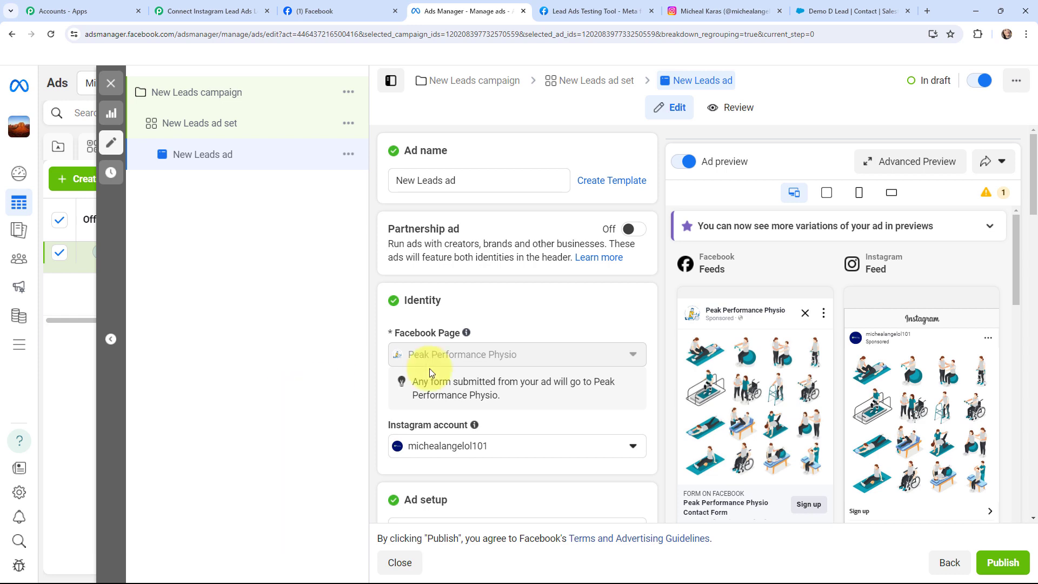
scroll(497, 286, down, 1)
scroll(498, 291, down, 15)
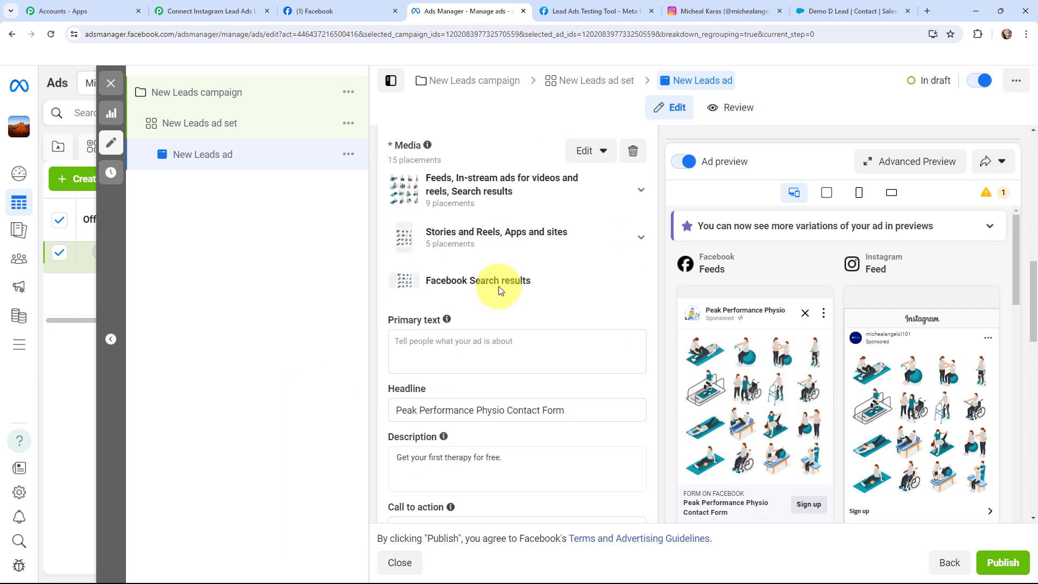
scroll(498, 290, down, 3)
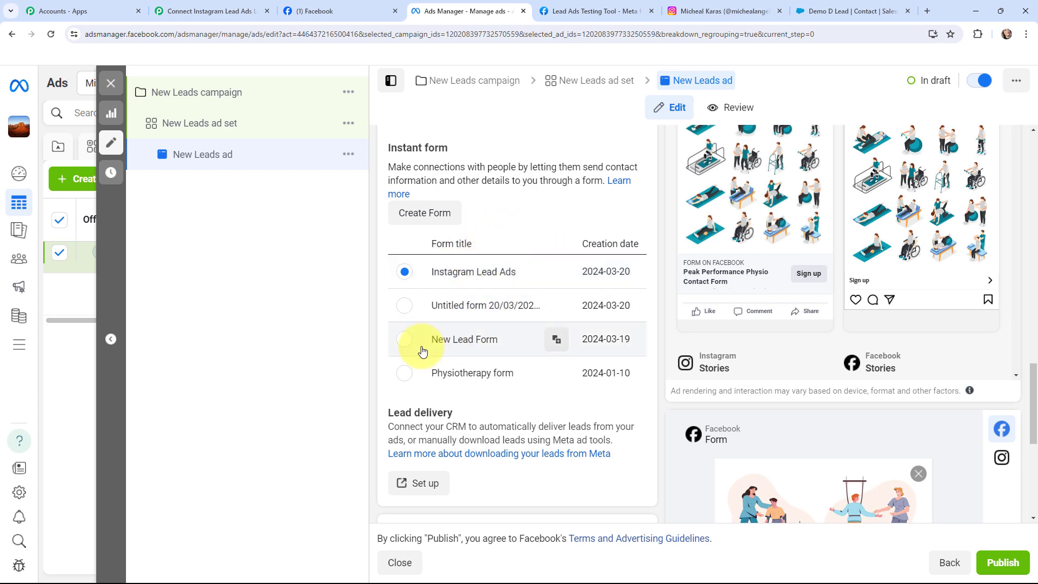
click(205, 9)
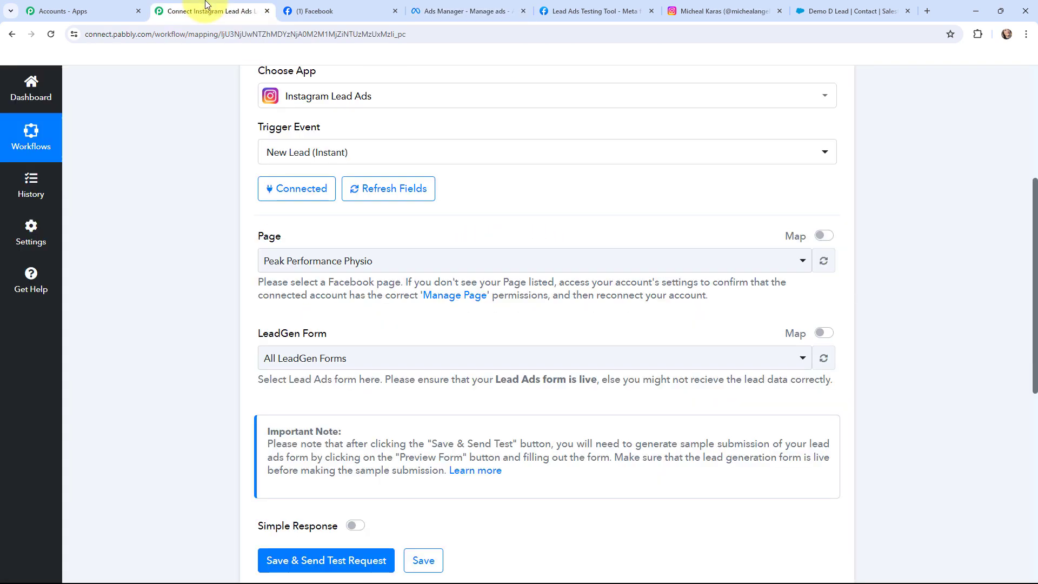
click(331, 359)
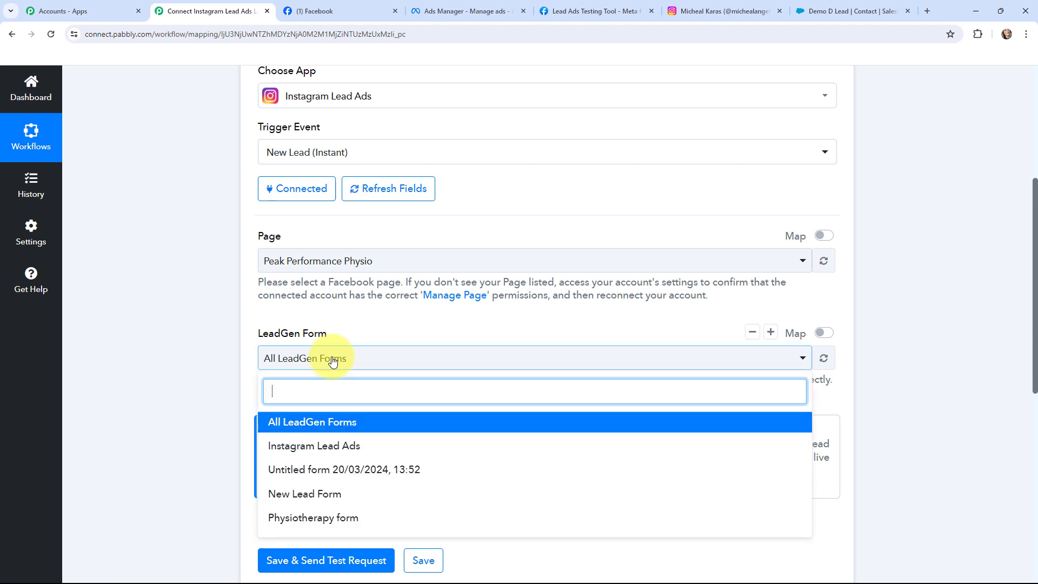
click(325, 446)
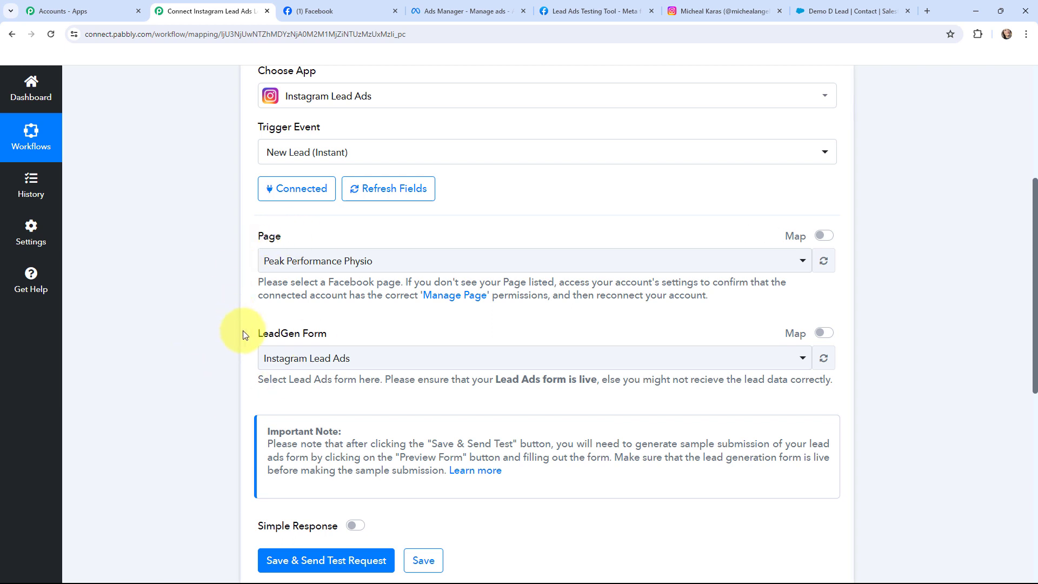
- Save the trigger with a test request and review the New Leads ad's settings in Ads Manager
click(320, 560)
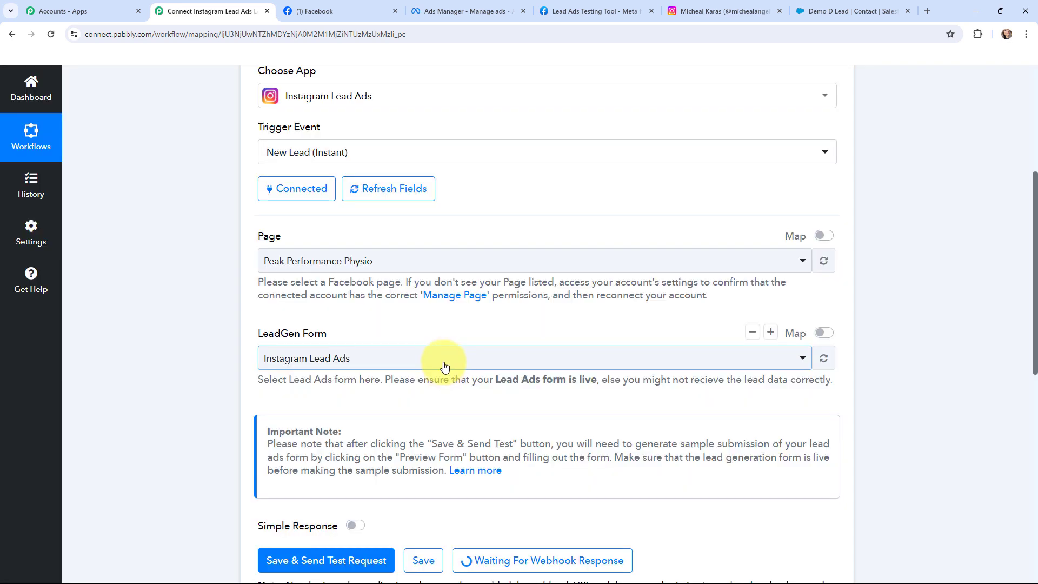
scroll(446, 359, down, 2)
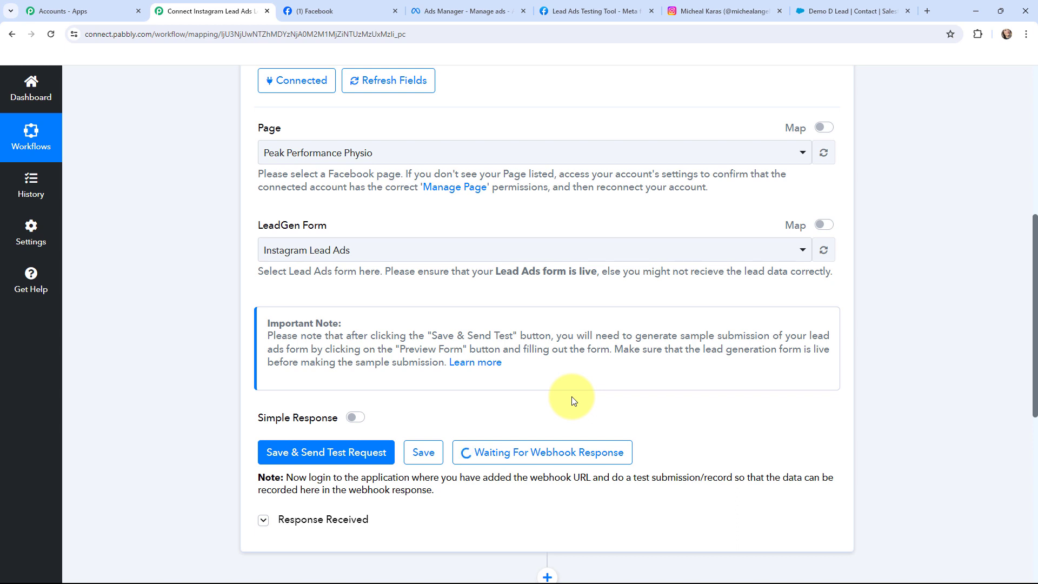
click(451, 7)
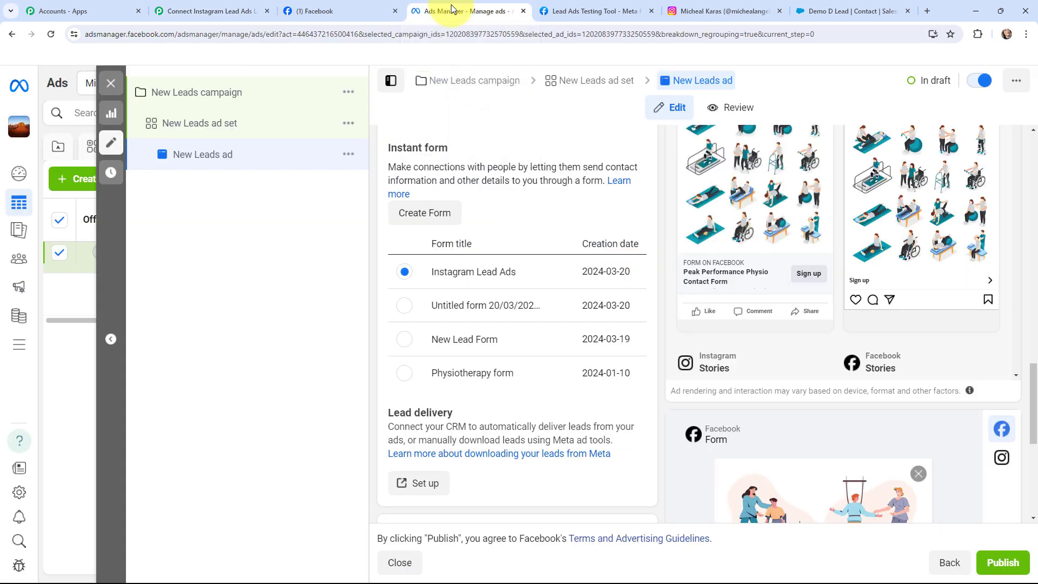
scroll(569, 263, up, 10)
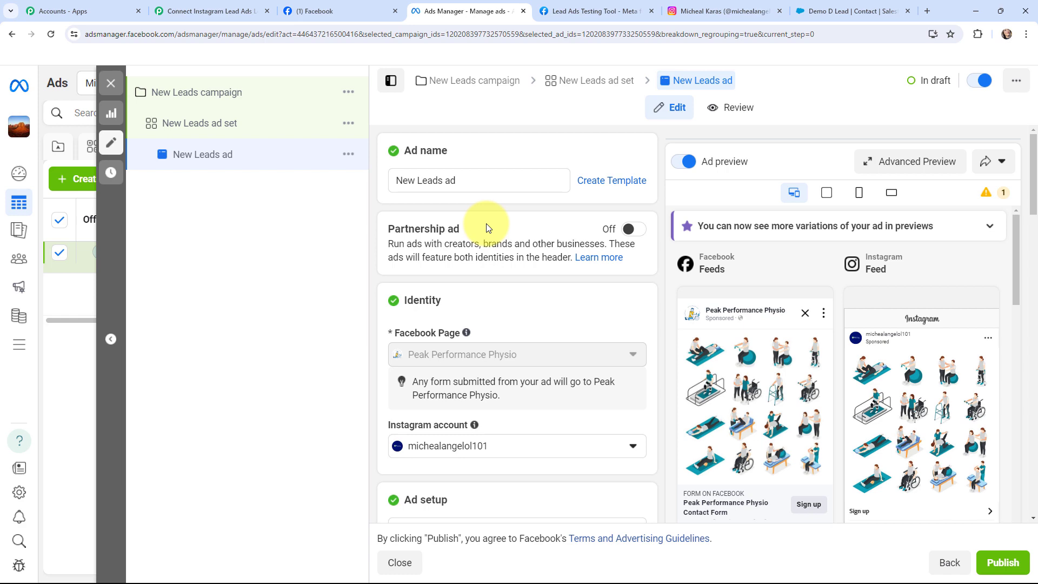
- In Meta's Lead Ads Testing Tool, submit a test lead with name, email, phone and company through the Instagram Lead Ads form preview
click(246, 7)
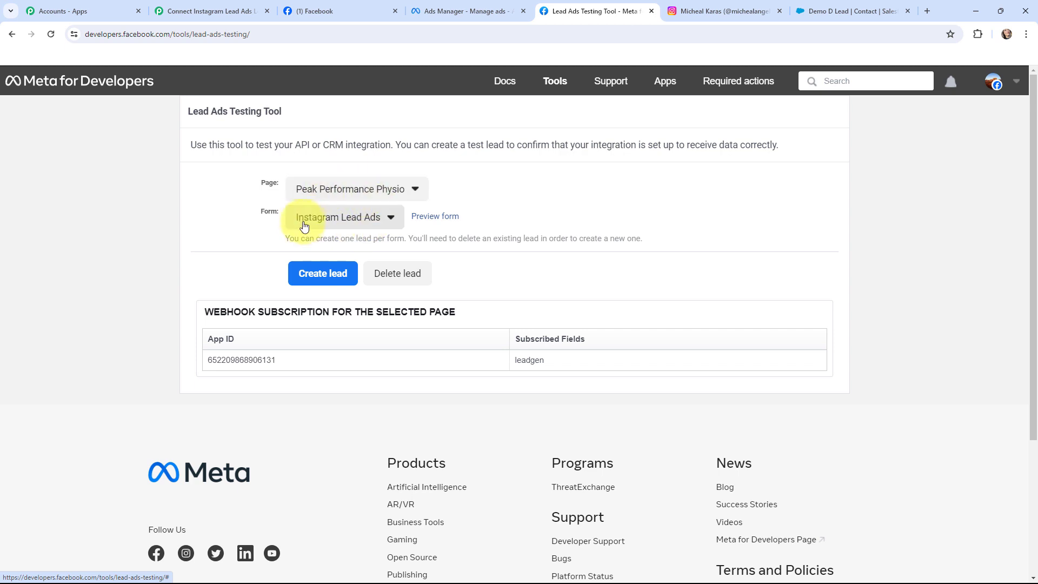
click(437, 217)
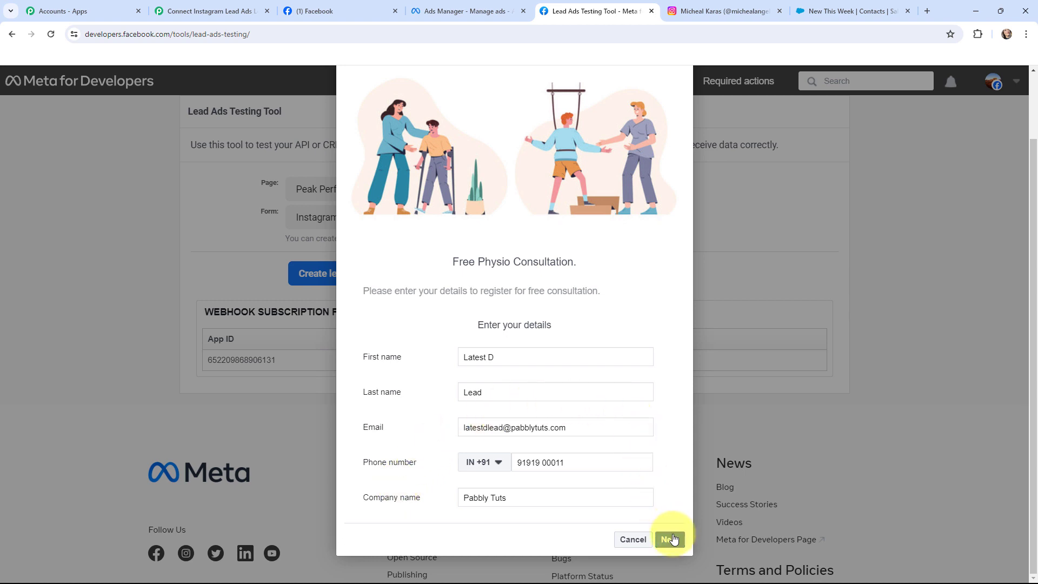
click(668, 539)
click(662, 432)
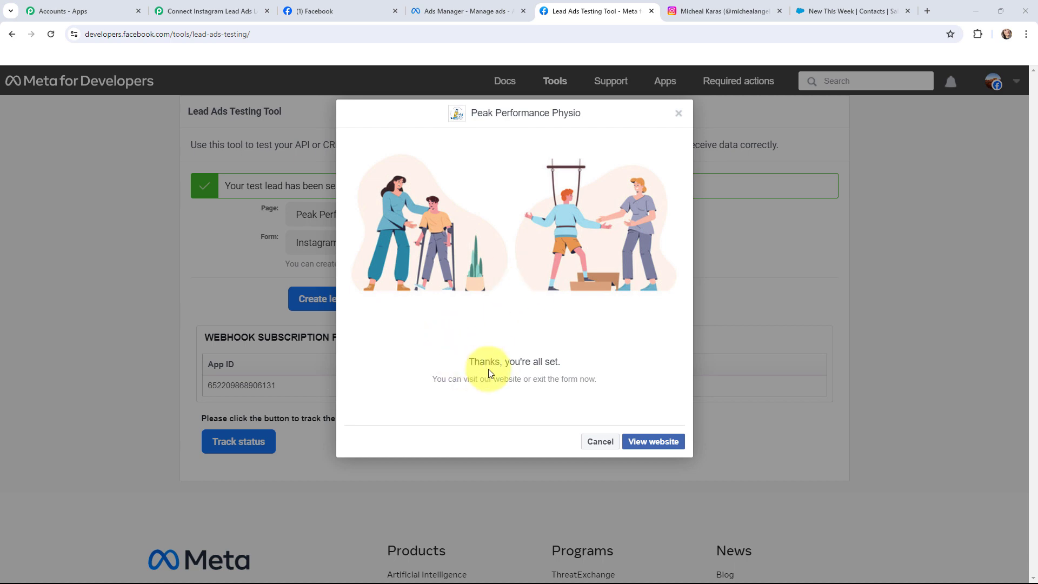
click(678, 113)
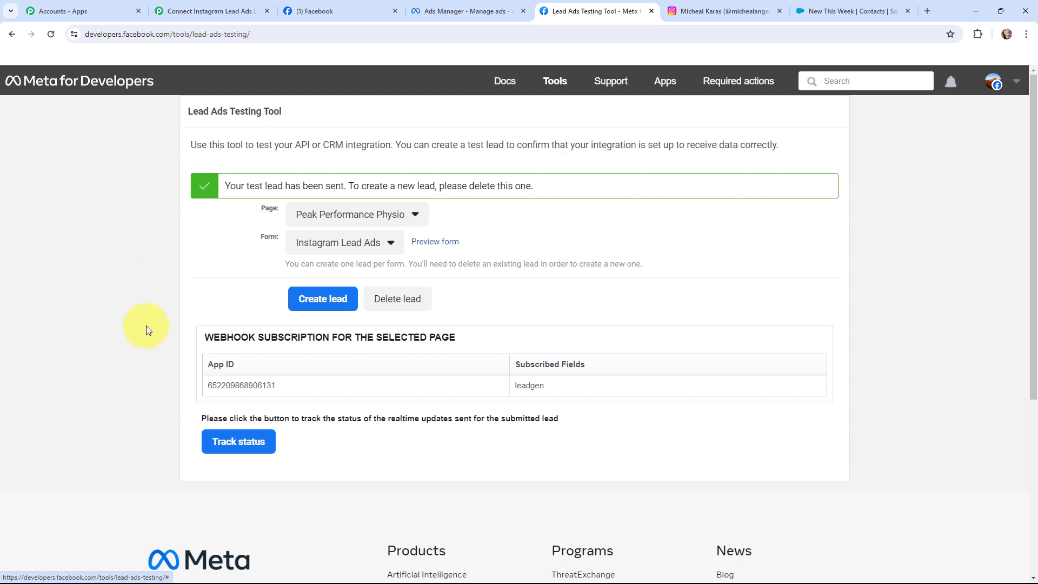
- Switch to Pabbly Connect and examine the trigger's captured lead fields and the explanation of its Instant label
click(213, 11)
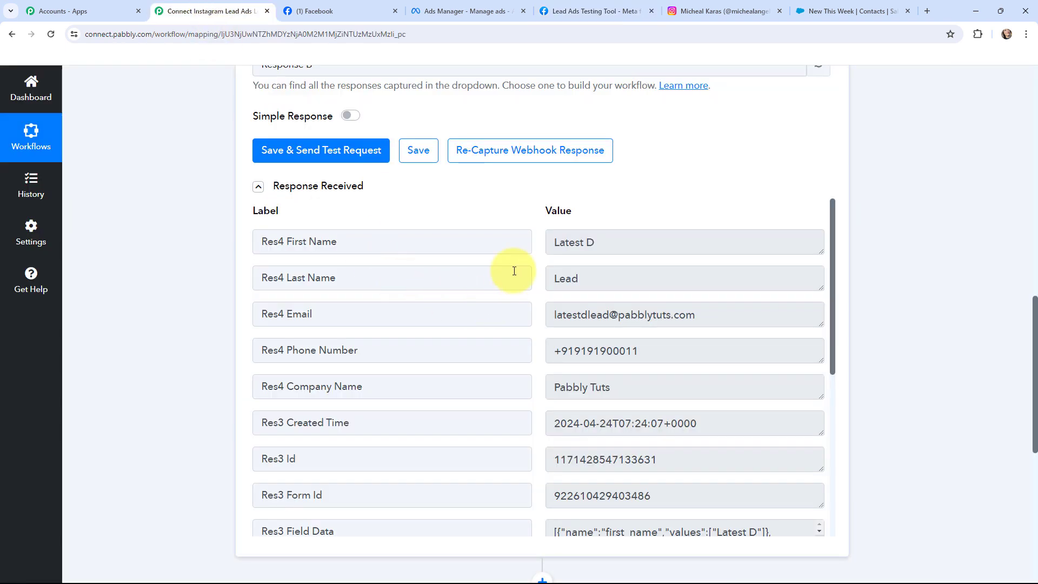
scroll(514, 272, down, 1)
scroll(540, 243, up, 1)
scroll(676, 165, down, 1)
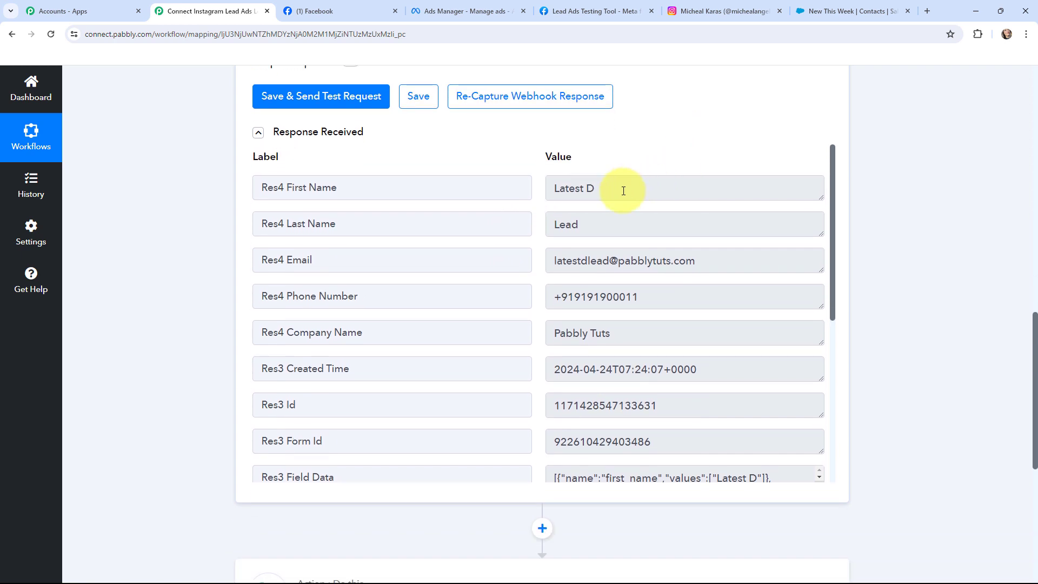
drag(626, 191, 544, 363)
click(679, 372)
click(447, 289)
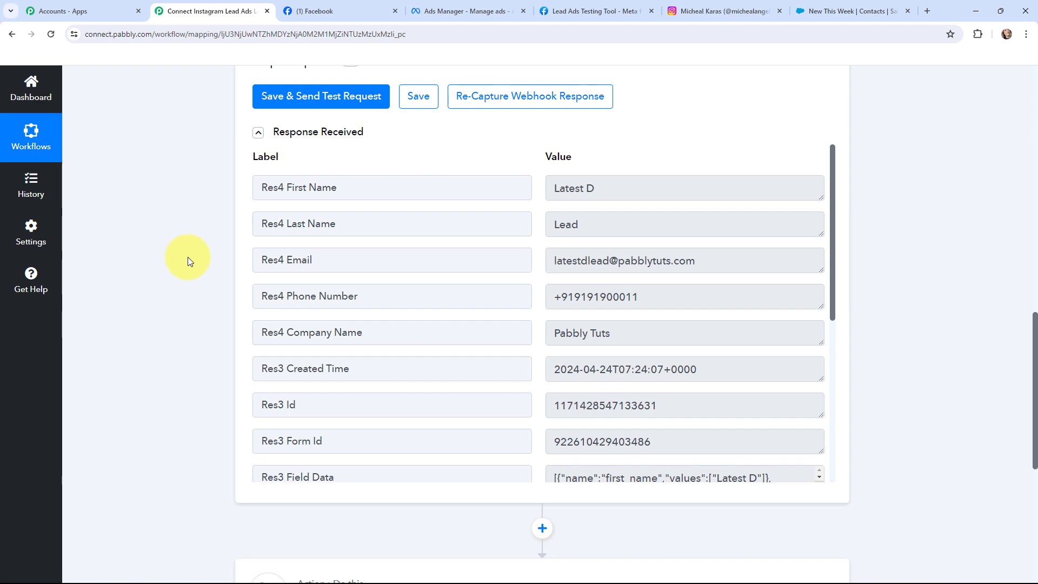
scroll(187, 257, up, 15)
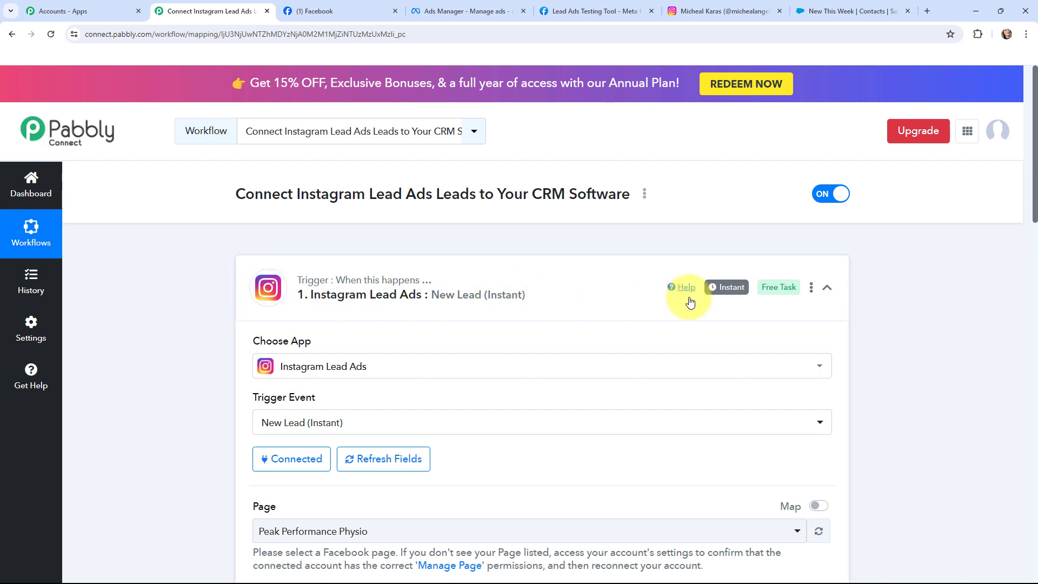
mouse_move(716, 292)
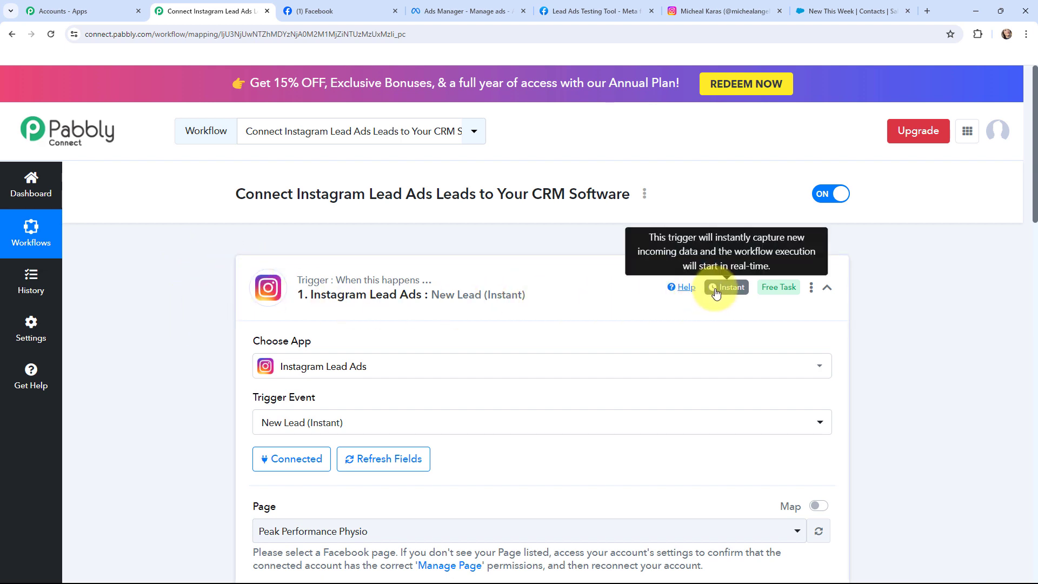
- Collapse the trigger, add a new Salesforce connection named Salesforce #18 to the Create Contact action, and allow access to the account
click(251, 283)
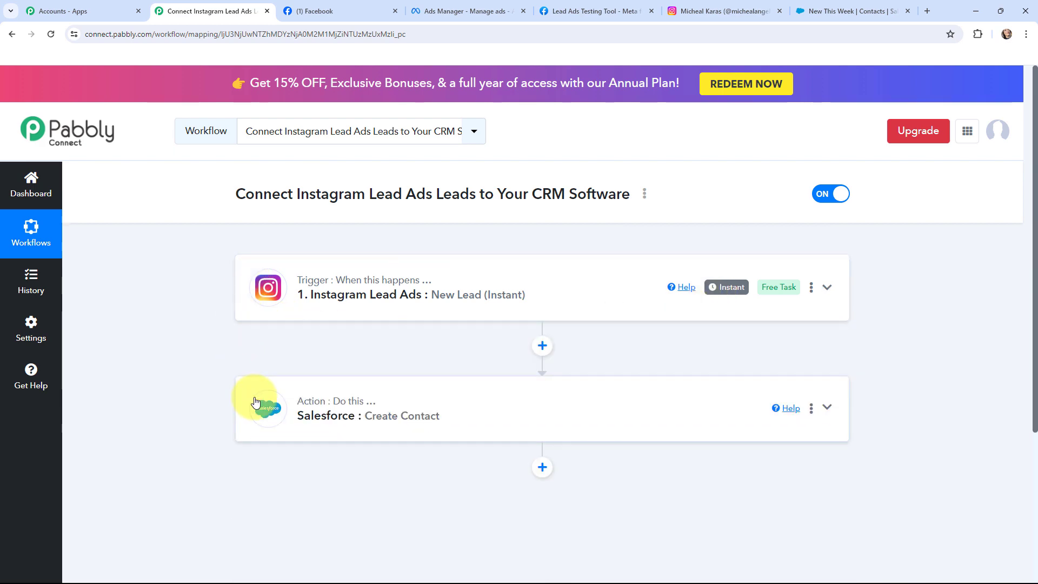
click(255, 402)
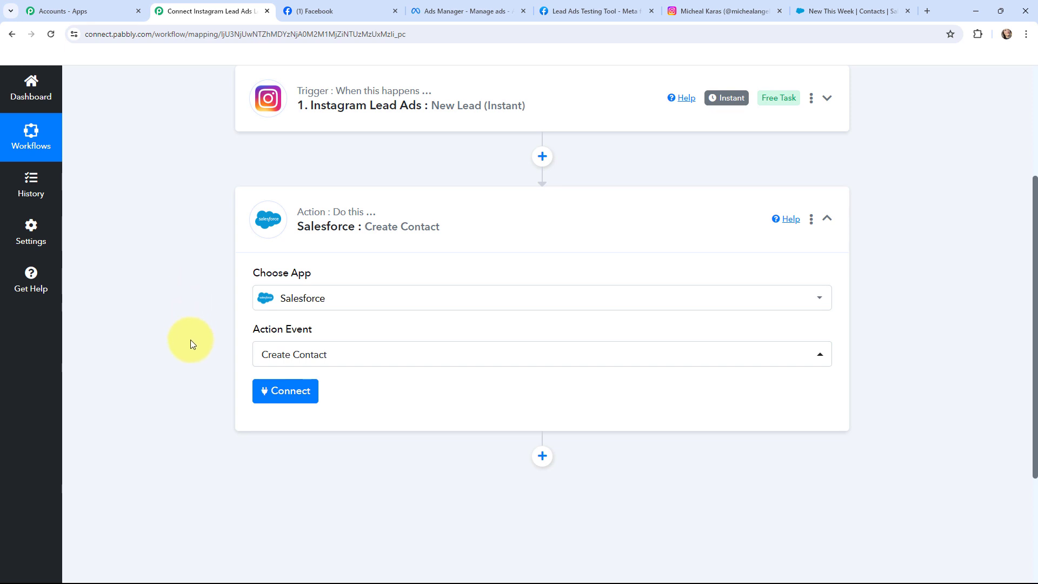
click(287, 398)
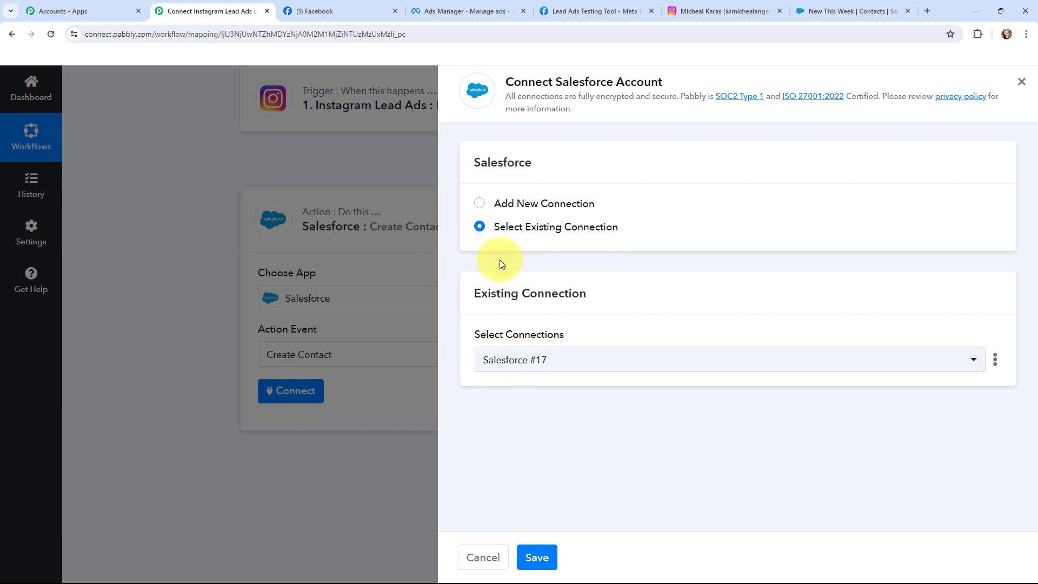
click(480, 204)
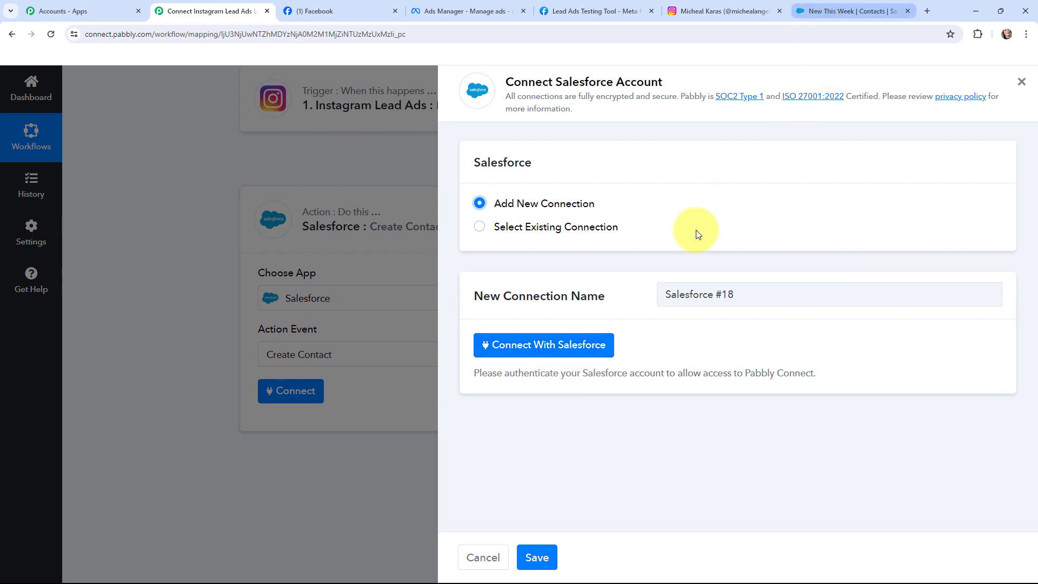
click(562, 352)
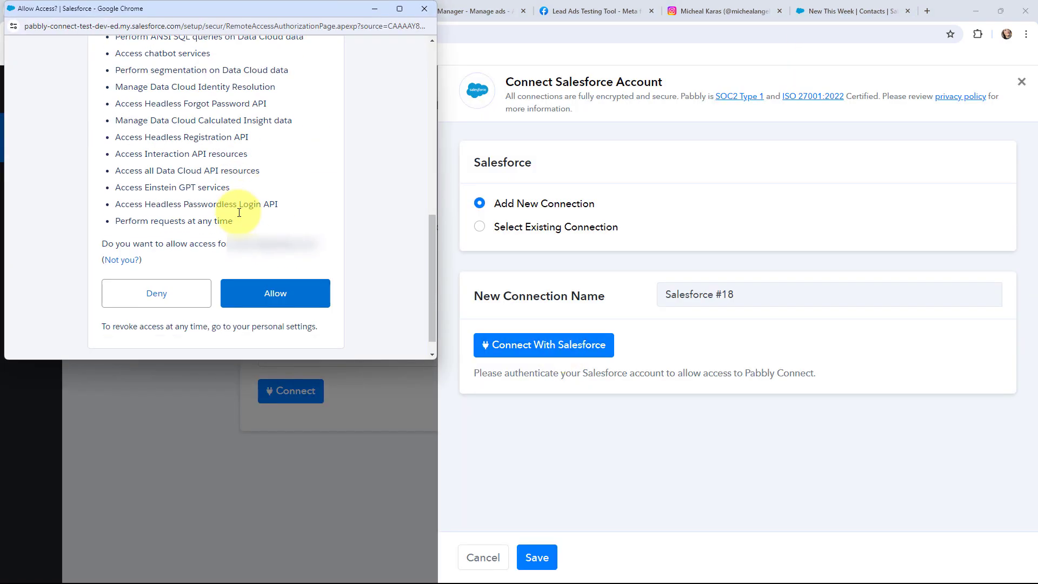
click(261, 293)
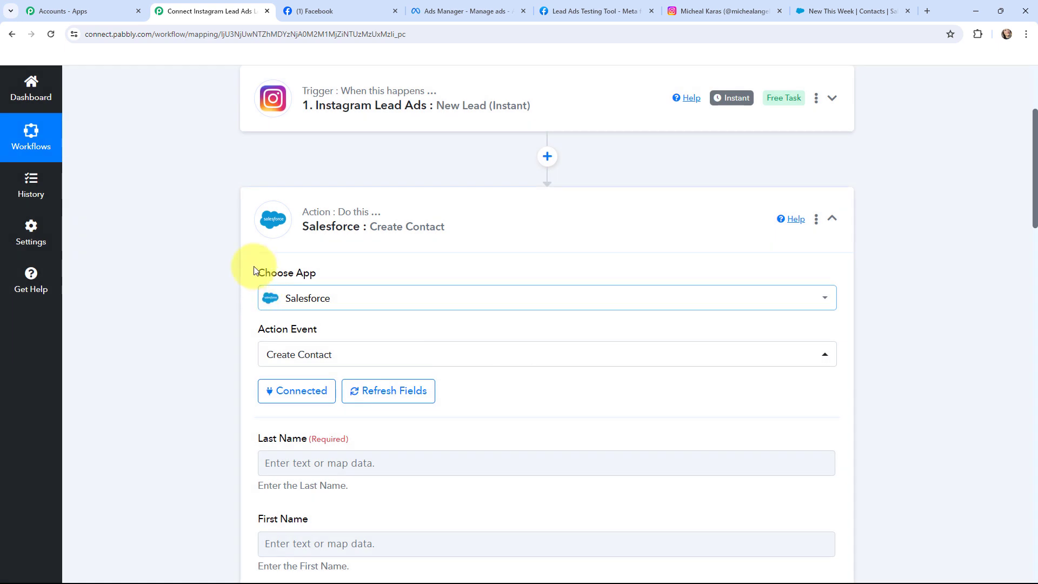
- Map the Create Contact action's Last Name to Res4 Last Name and First Name to Res4 First Name from the Instagram lead
scroll(200, 239, down, 1)
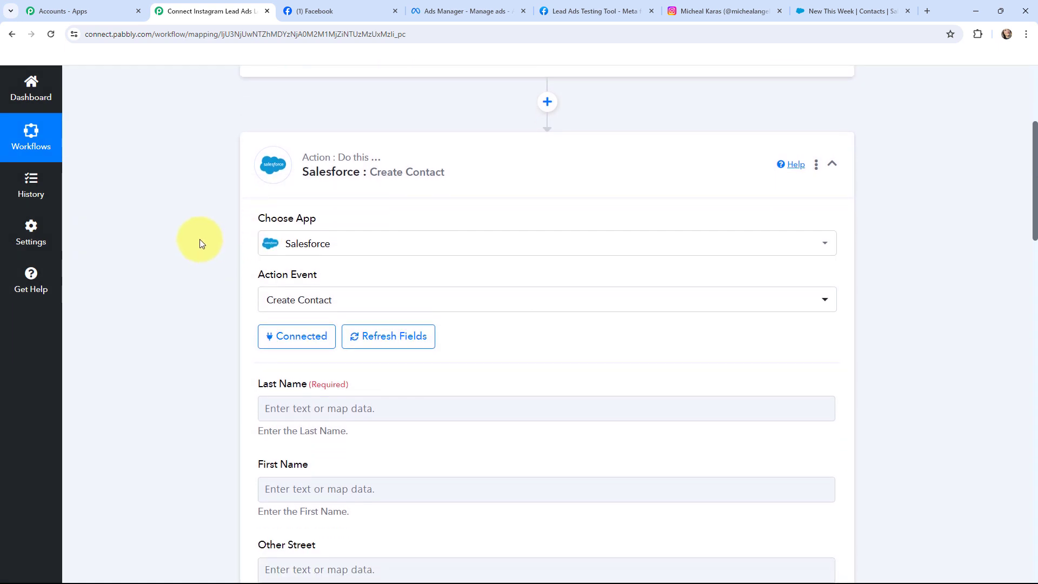
scroll(200, 243, down, 1)
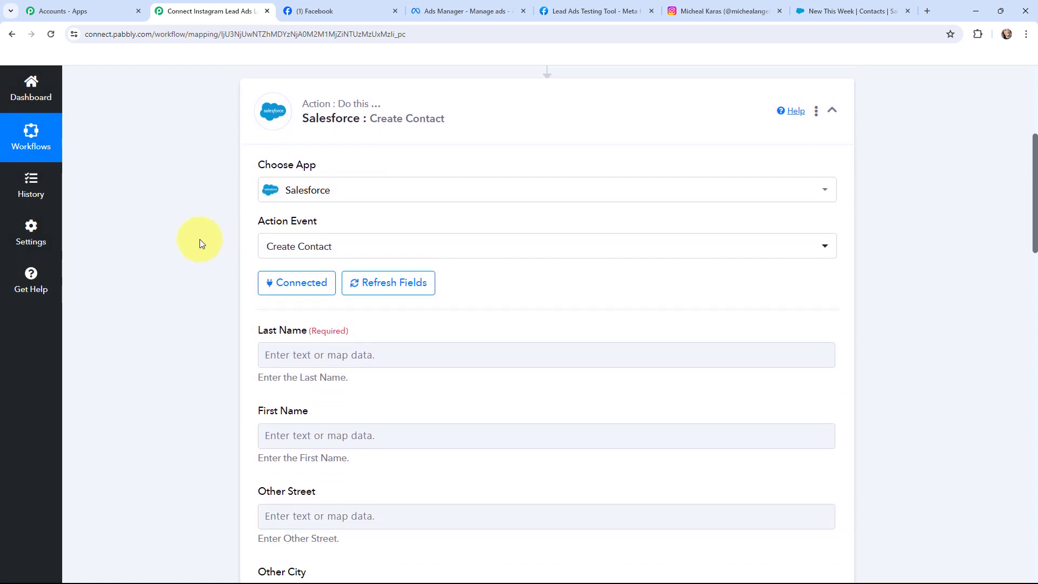
scroll(199, 240, down, 3)
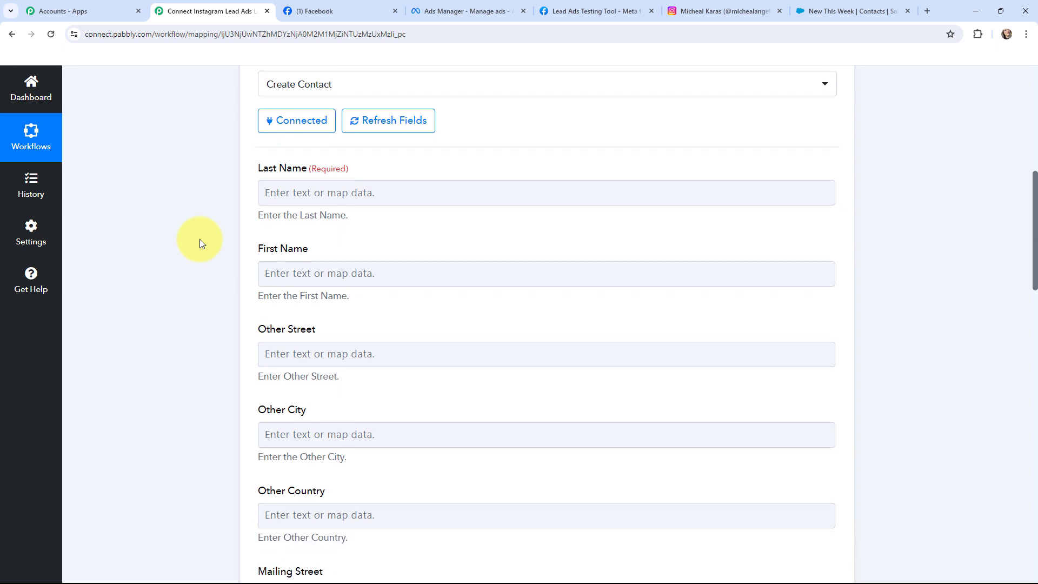
click(302, 193)
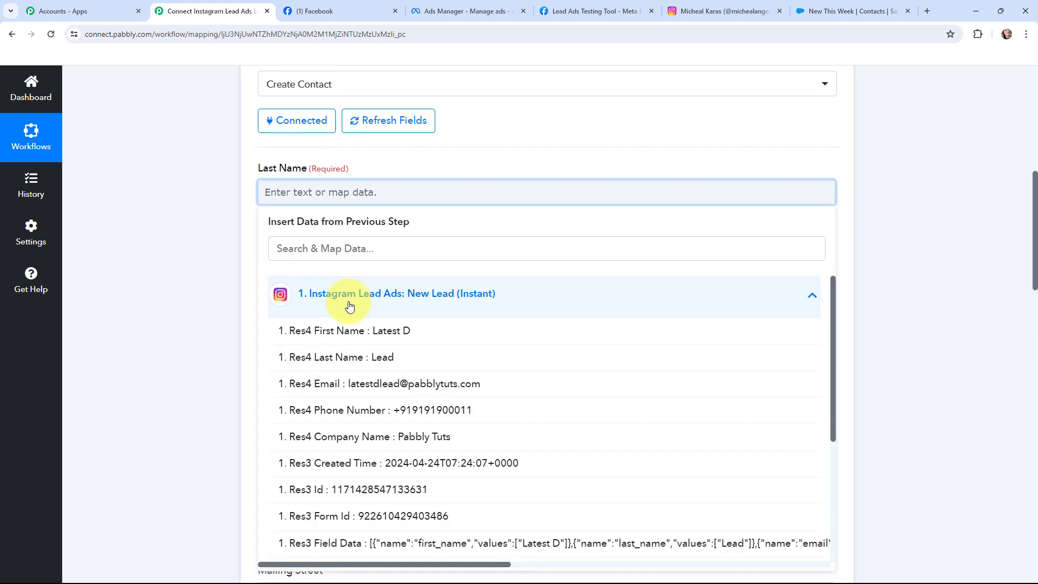
click(348, 356)
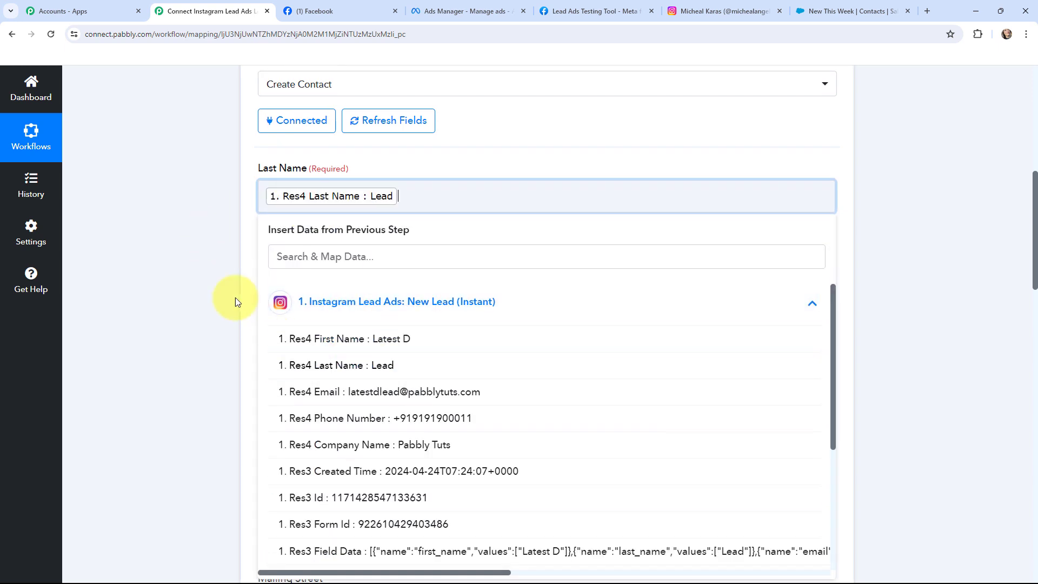
click(222, 289)
click(276, 287)
click(344, 382)
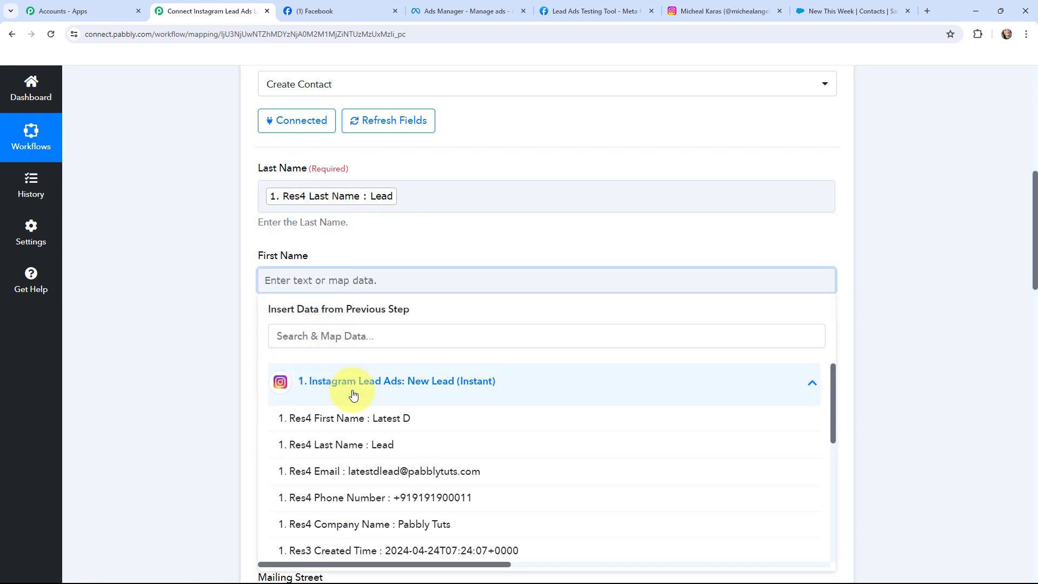
click(375, 425)
click(204, 317)
- Map Business Phone to the lead's Res4 Phone Number and Email to the lead's Res4 Email
scroll(212, 243, down, 3)
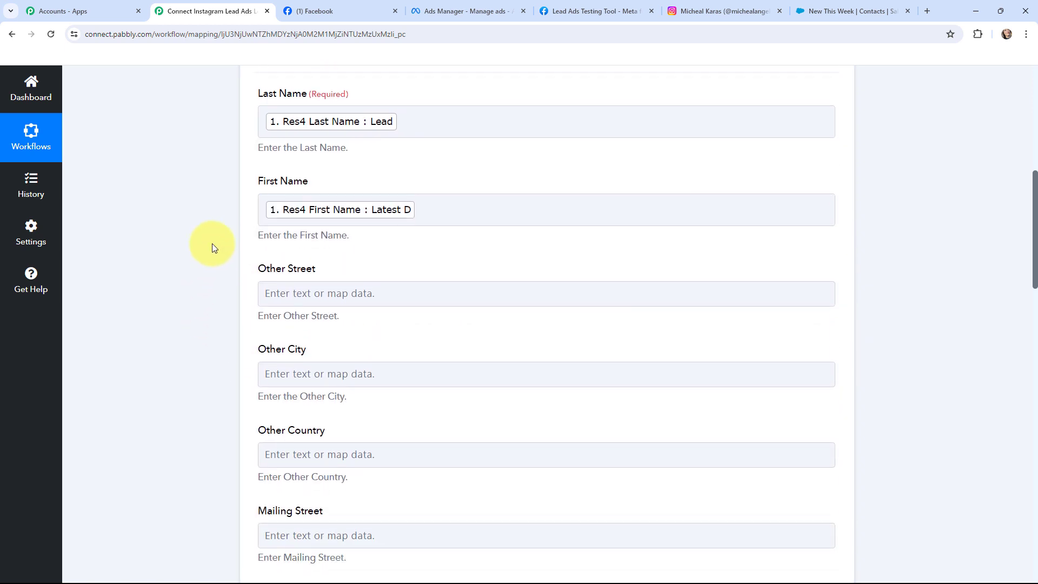
scroll(212, 243, down, 9)
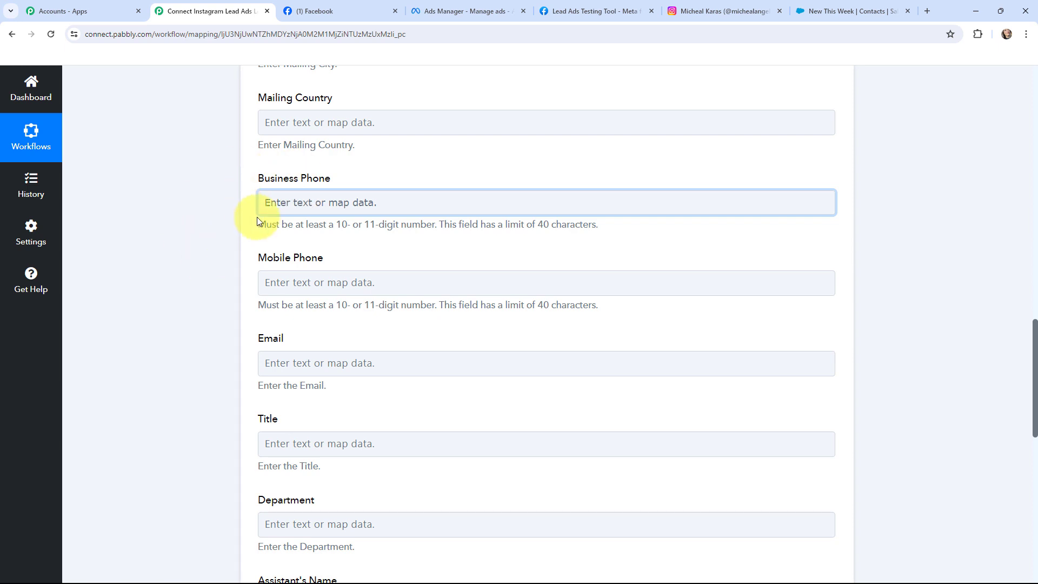
click(300, 201)
click(342, 303)
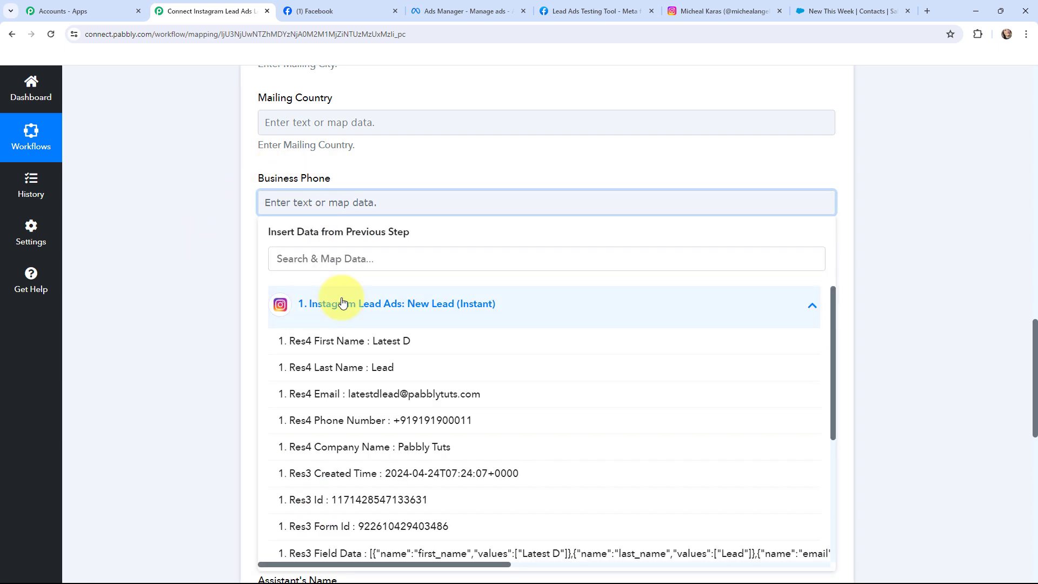
click(440, 420)
click(216, 275)
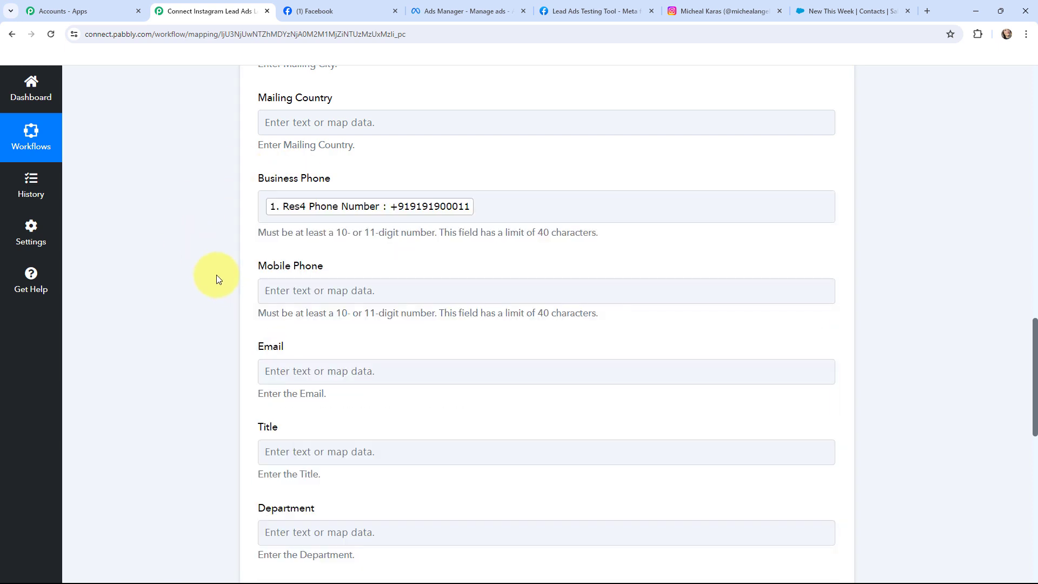
scroll(216, 276, down, 2)
click(301, 261)
click(342, 364)
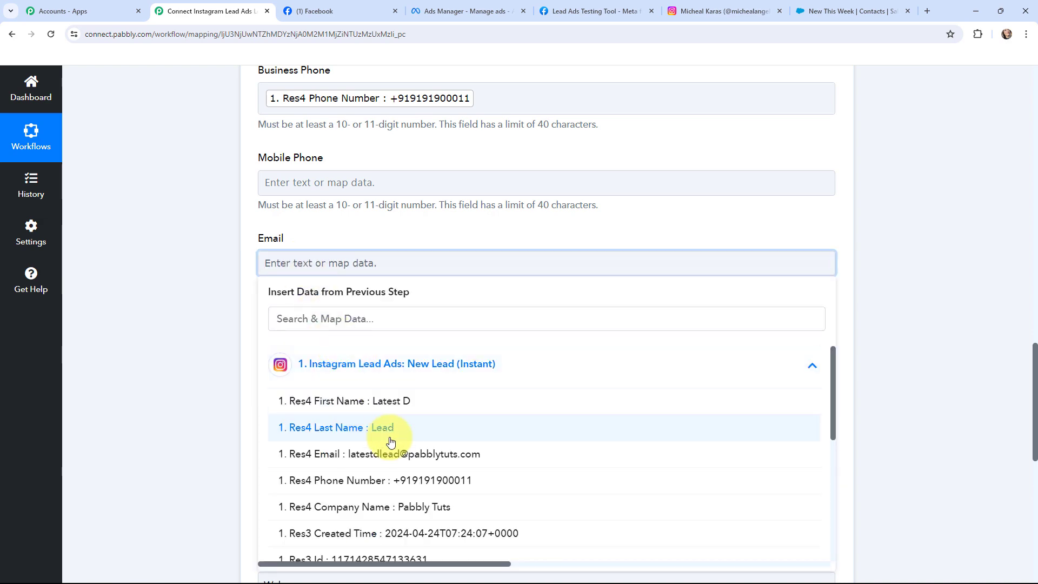
click(420, 462)
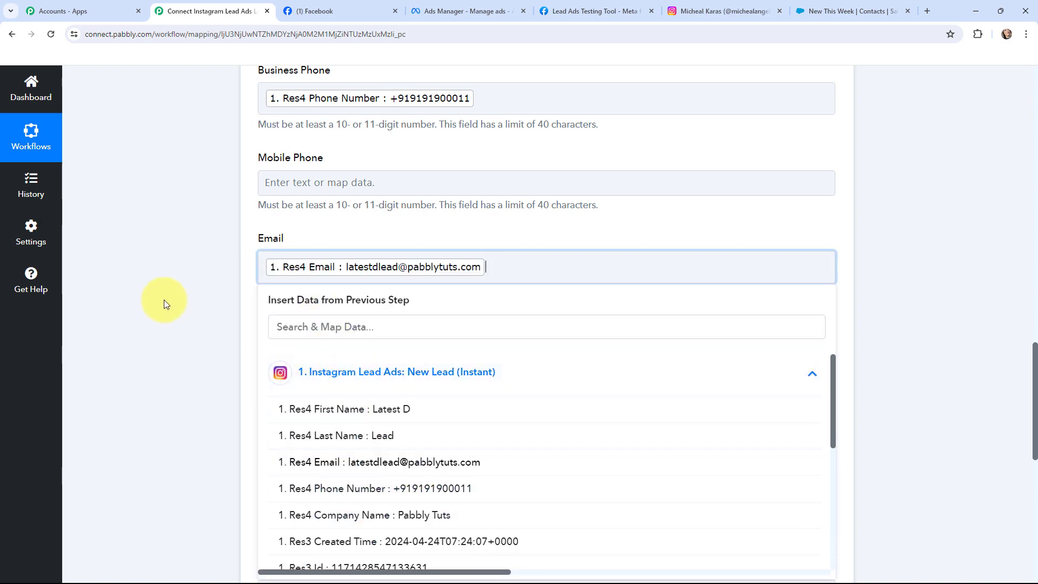
click(217, 264)
- Review the mapped contact fields and the available Lead Source options, leaving Lead Source on Web
scroll(219, 264, down, 5)
scroll(218, 264, up, 7)
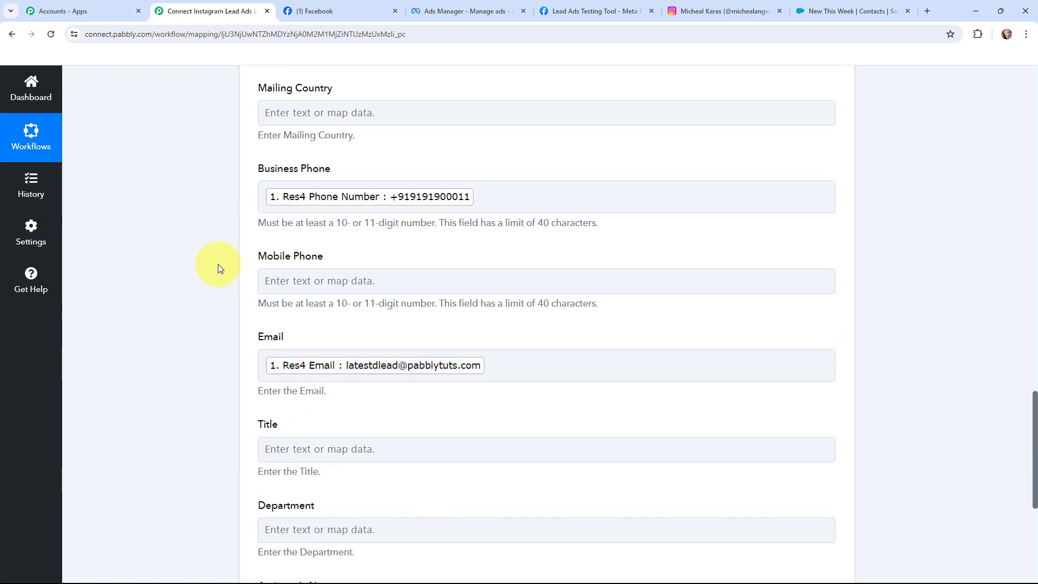
scroll(218, 263, up, 12)
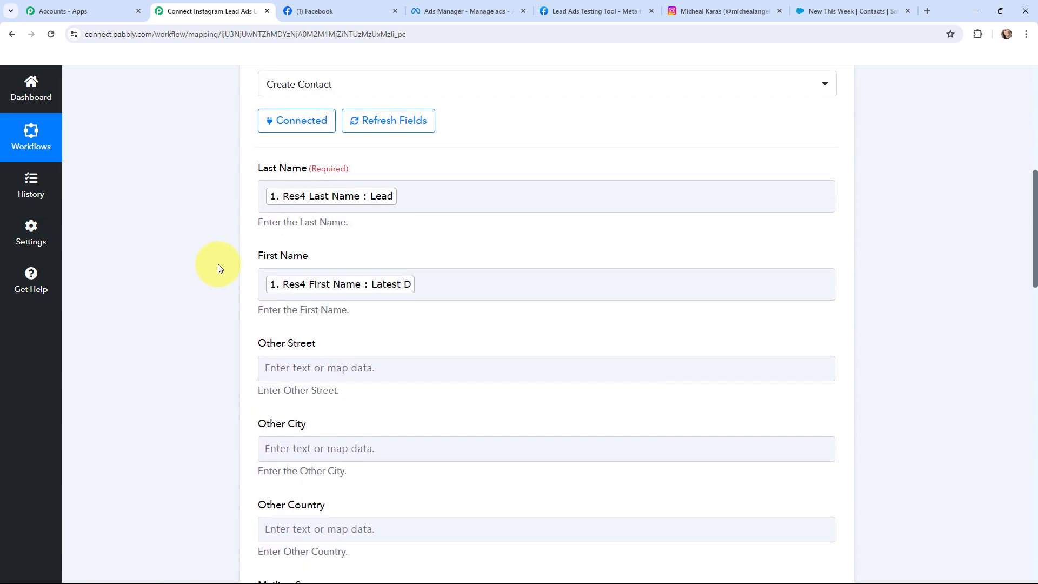
scroll(218, 263, down, 12)
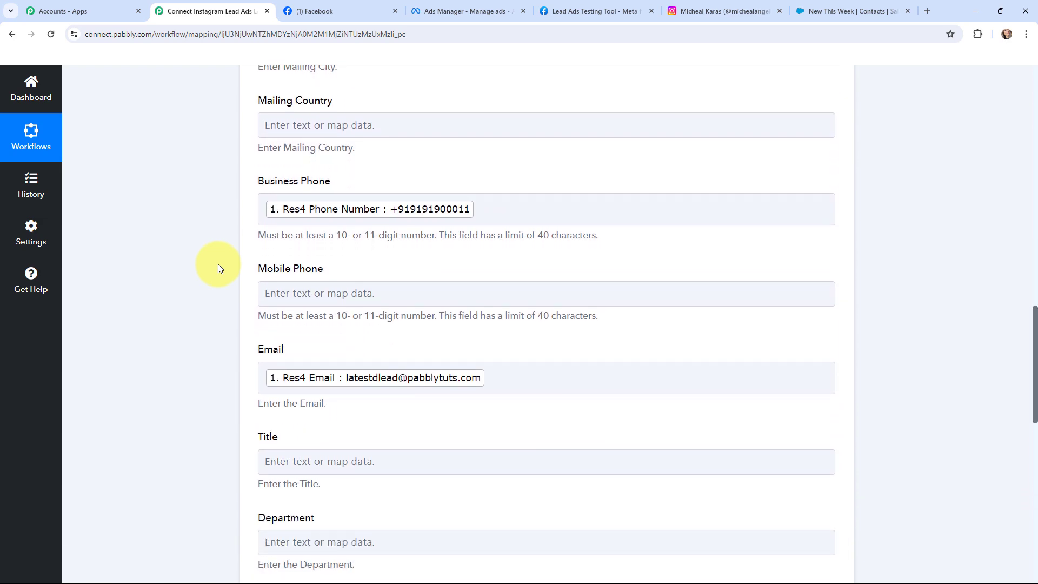
scroll(218, 263, down, 2)
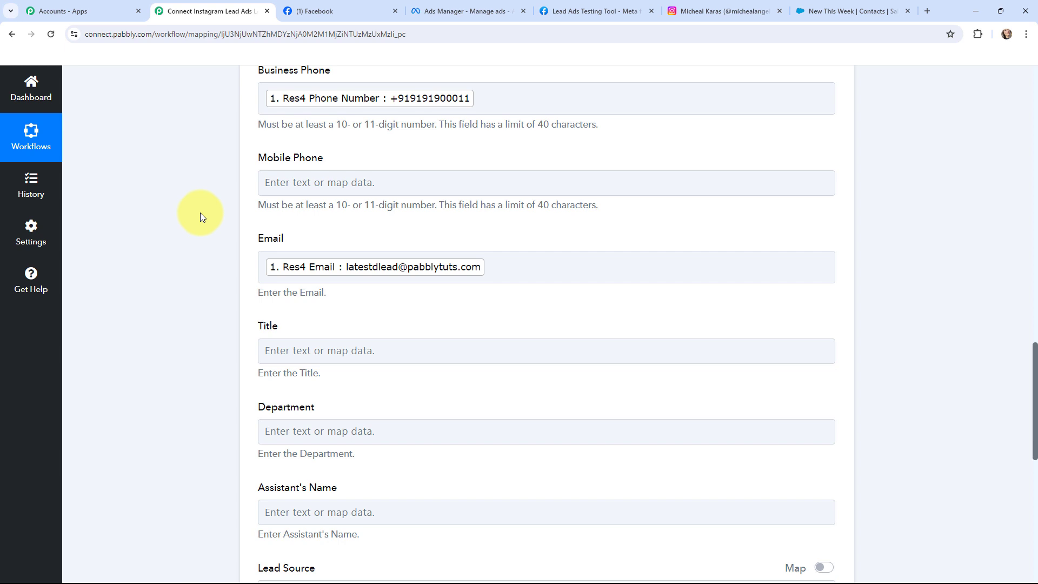
scroll(200, 212, down, 5)
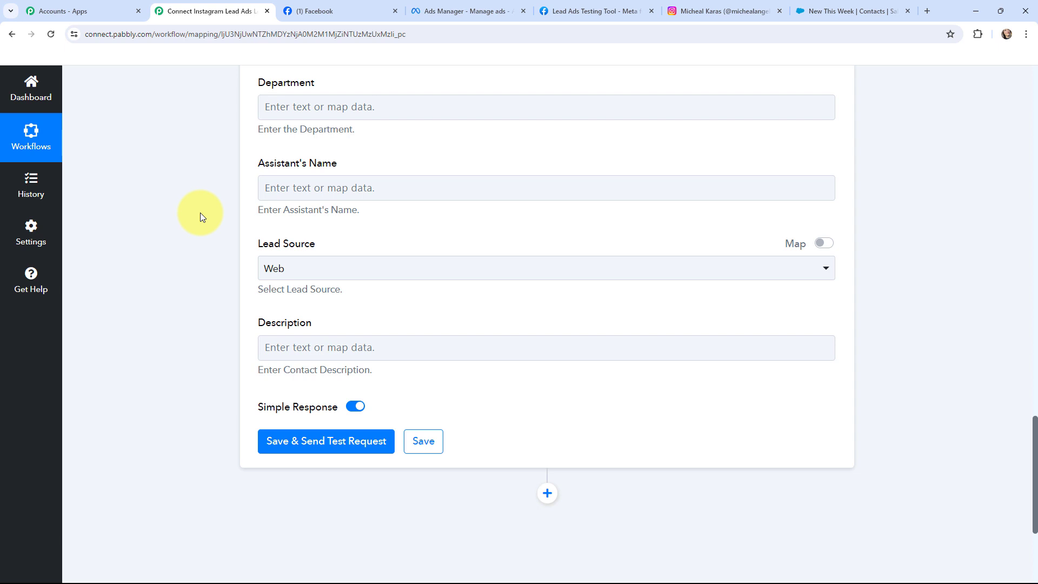
click(288, 270)
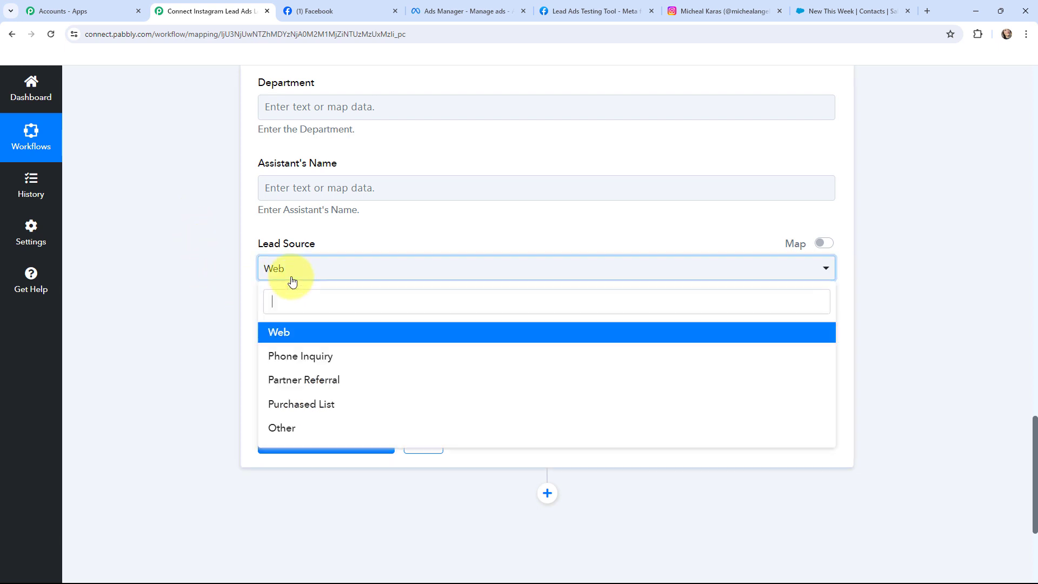
click(182, 293)
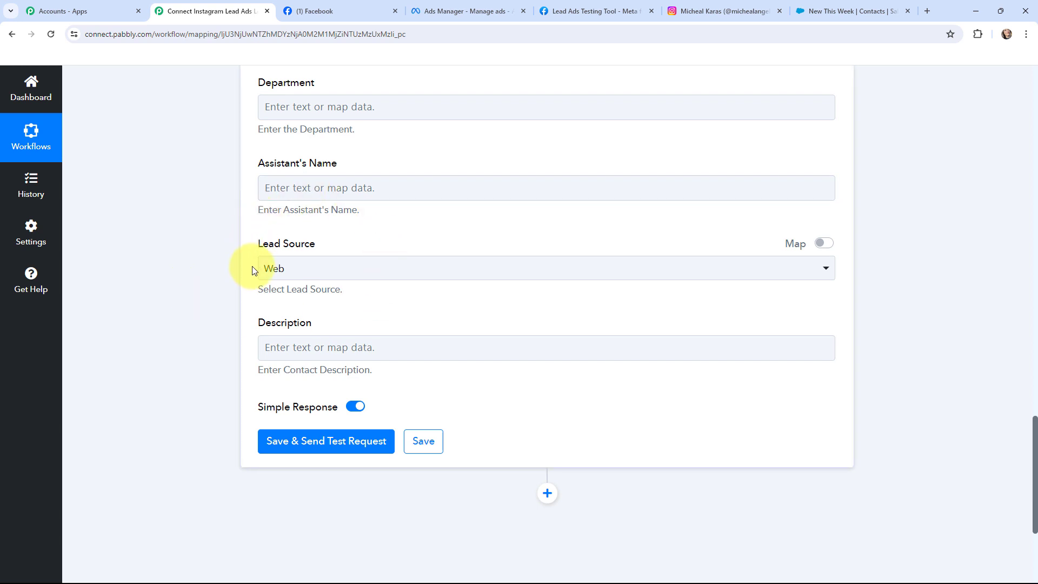
- Save the Create Contact action with a test request and examine the returned contact Id
click(320, 441)
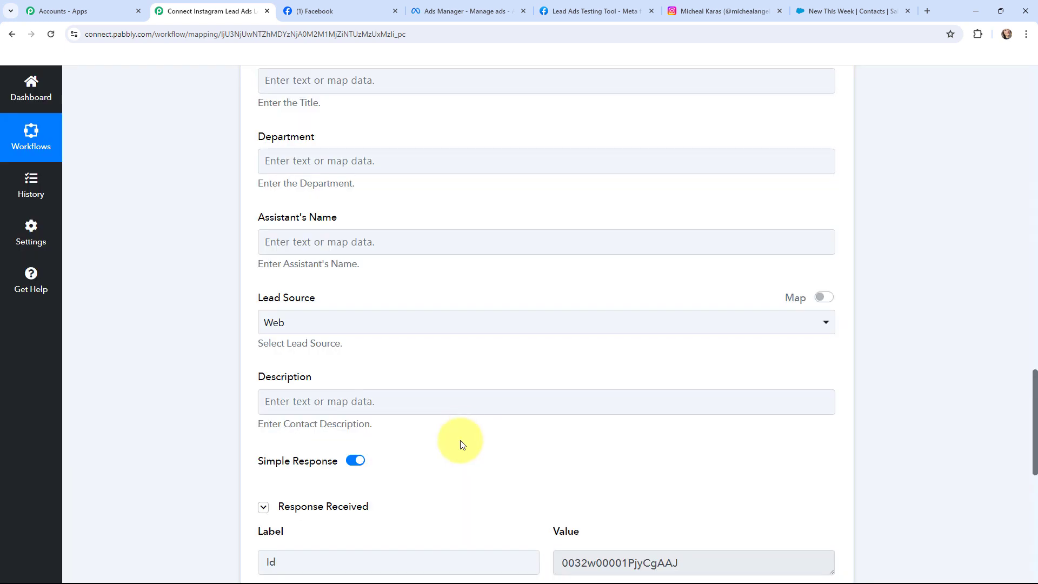
drag(562, 562, 685, 561)
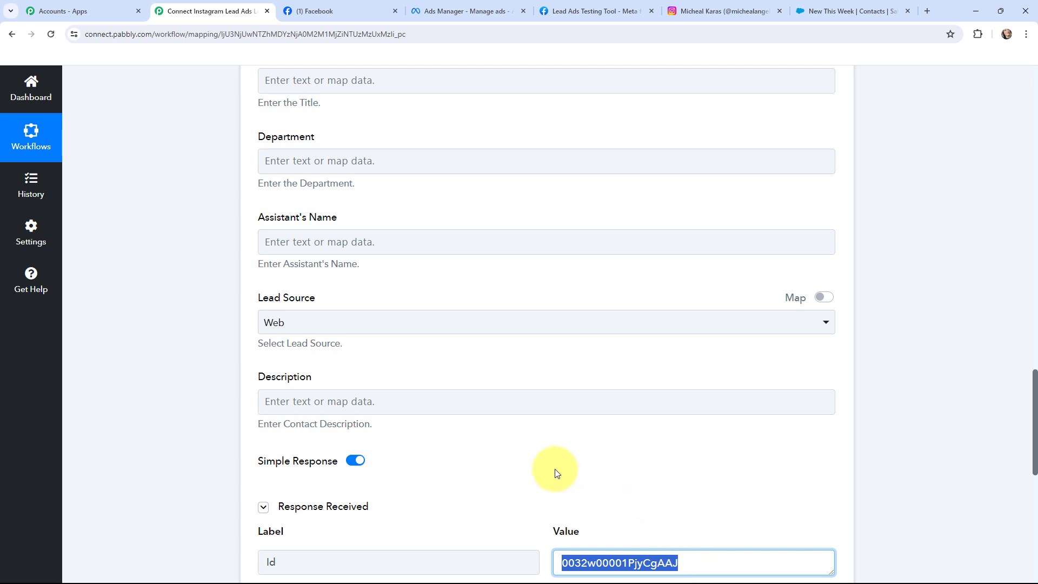
click(200, 309)
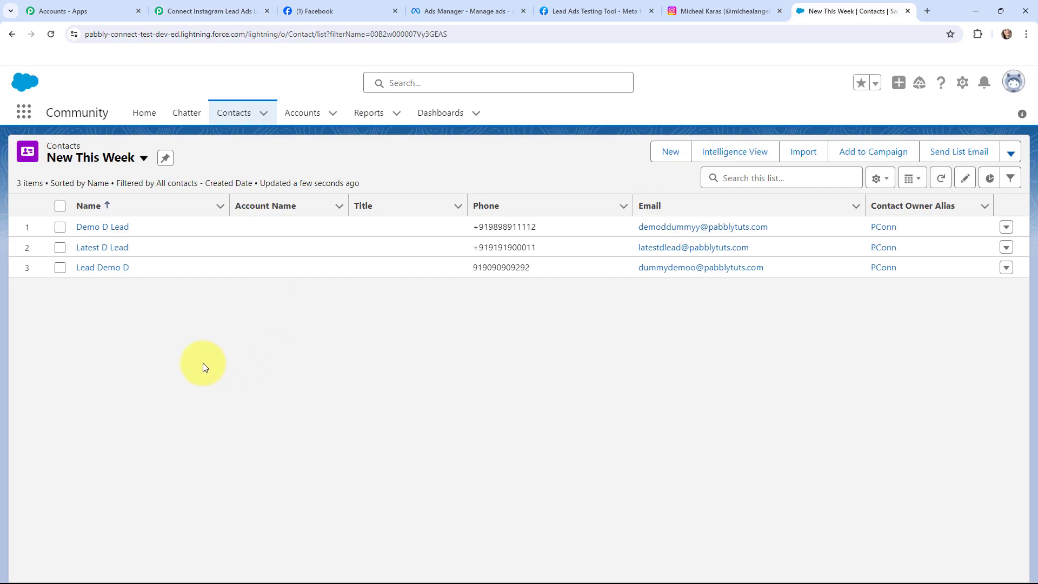
- In Salesforce's New This Week contacts, open the new test contact and check its details, and return to the Pabbly Connect workflow
click(108, 248)
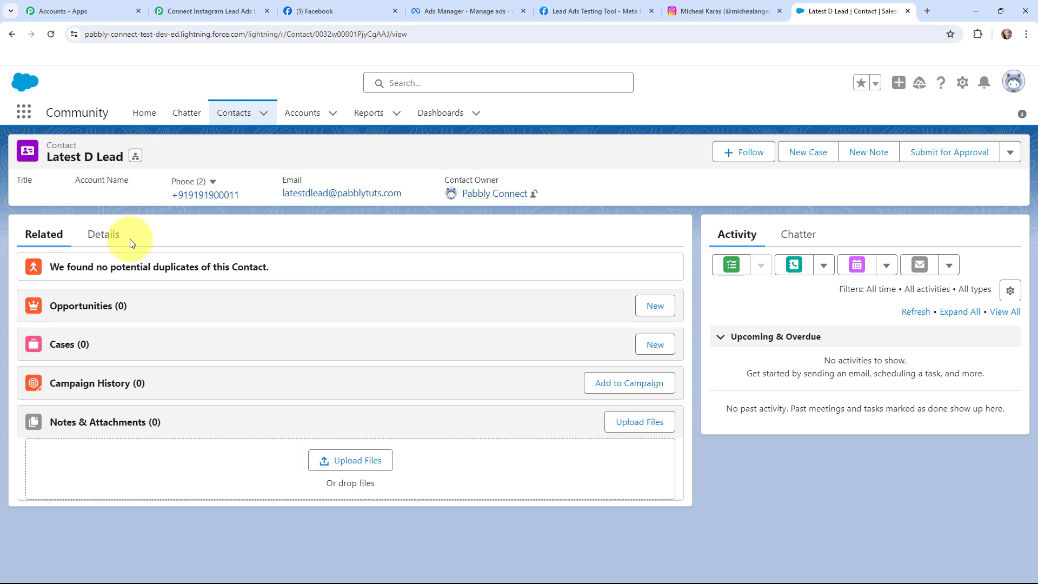
click(127, 238)
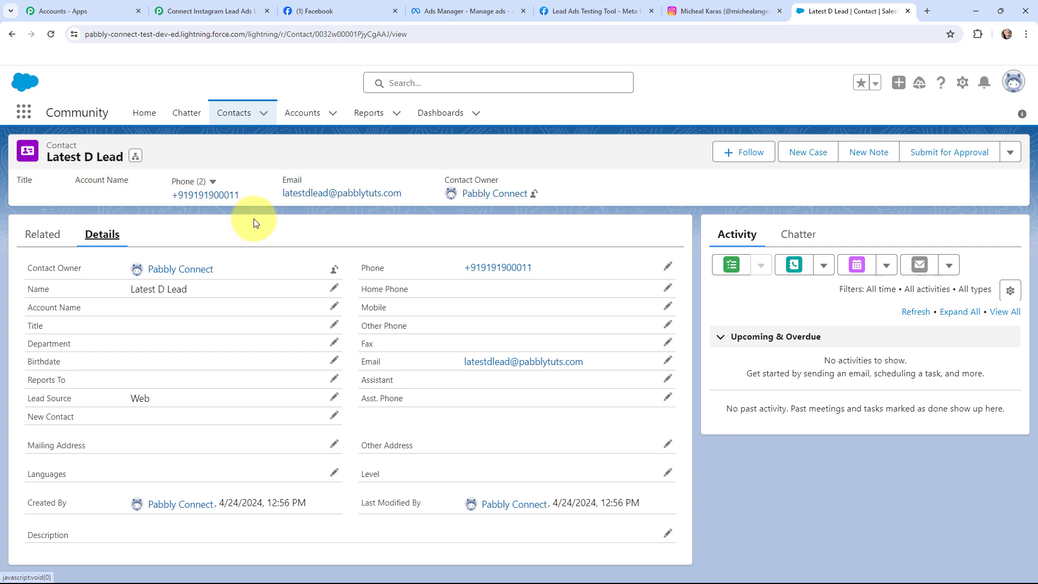
click(205, 11)
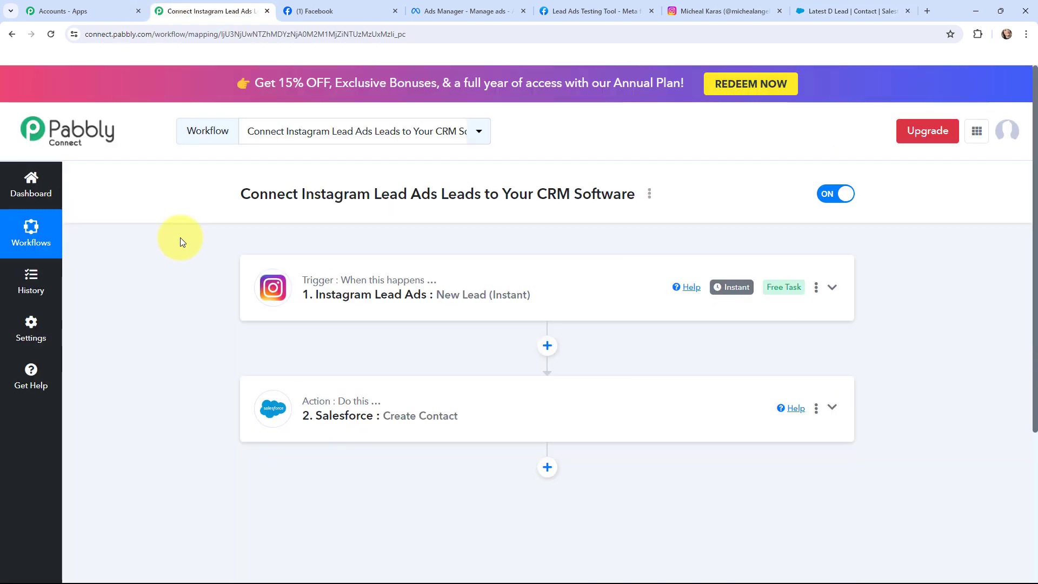